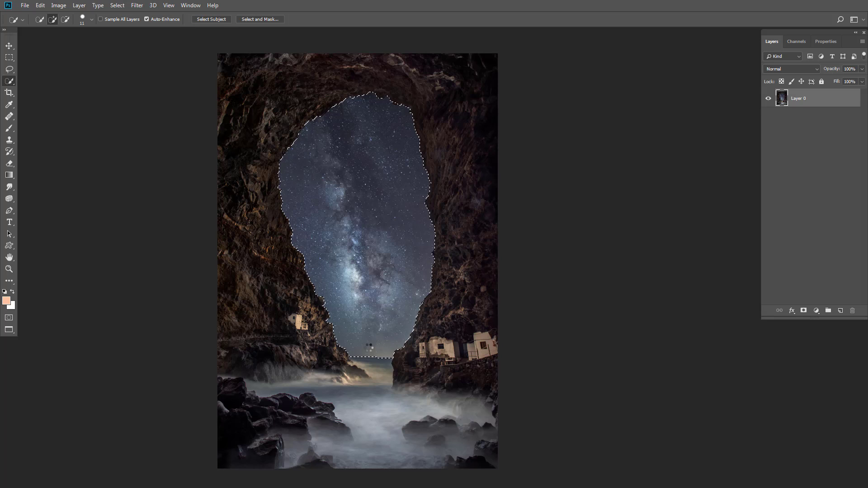
# Hide the selected sky in the cave image with an inverted layer mask and return the document to a windowed view
pyautogui.keyDown('alt'); pyautogui.click(805, 311); pyautogui.keyUp('alt')
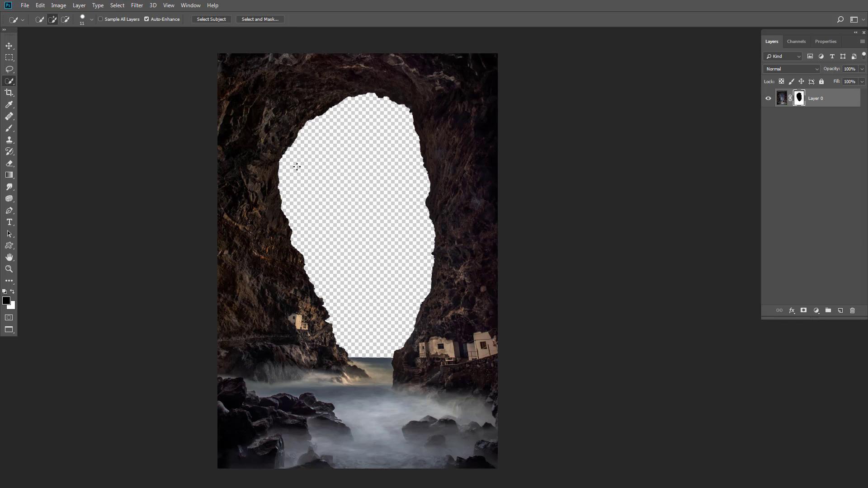
pyautogui.press('f')
pyautogui.press('f')
pyautogui.moveTo(176, 38); pyautogui.dragTo(180, 51)
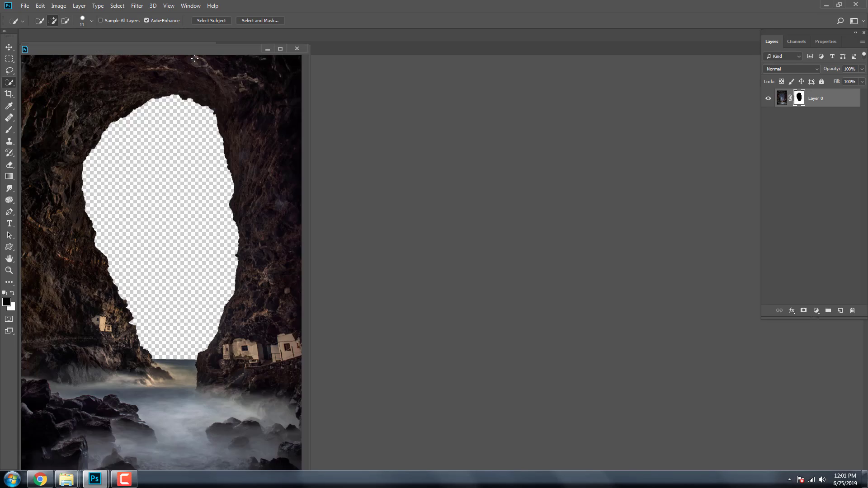
# Open the landscape photo of the hillside town under a cloudy sky from the Downloads folder
pyautogui.scroll(-1, 258, 125)
pyautogui.doubleClick(436, 181)
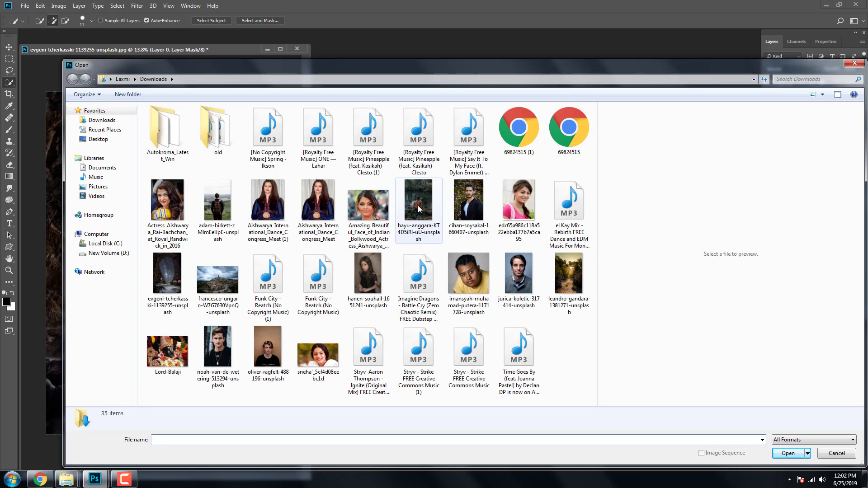
pyautogui.doubleClick(233, 260)
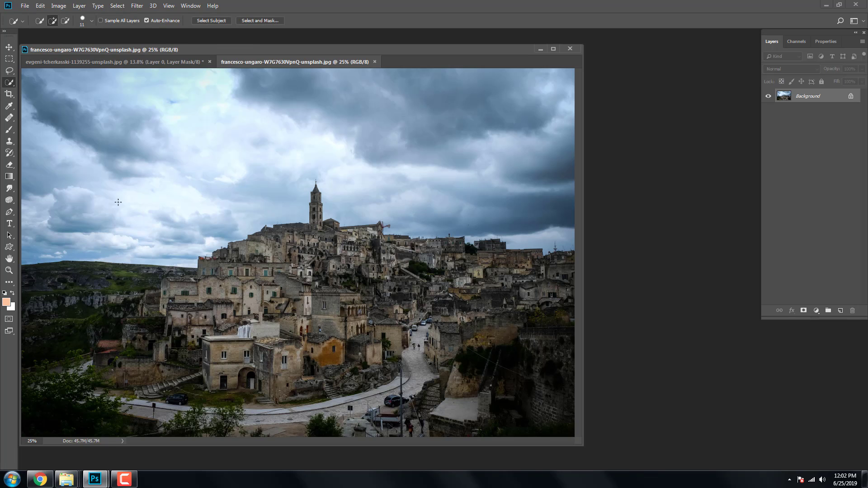
# Float the town photo in its own window and copy it into the cave document as a new layer
pyautogui.press('v')
pyautogui.moveTo(289, 62); pyautogui.dragTo(389, 109)
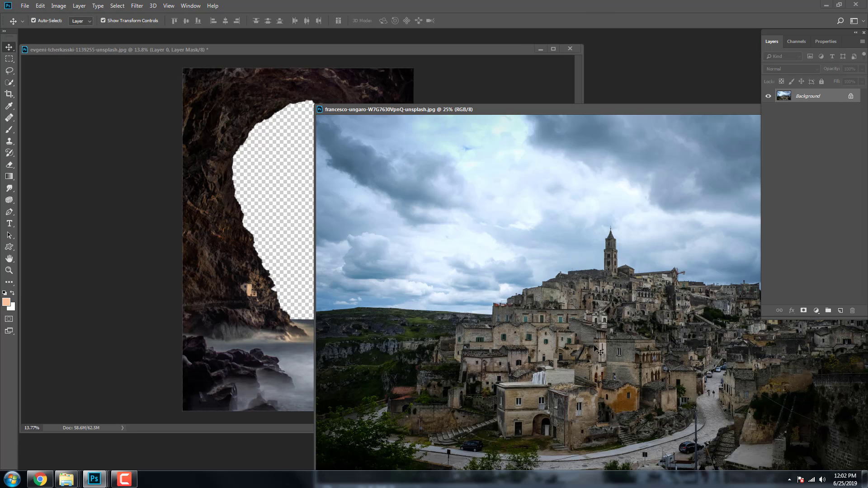
pyautogui.moveTo(596, 350); pyautogui.dragTo(260, 223)
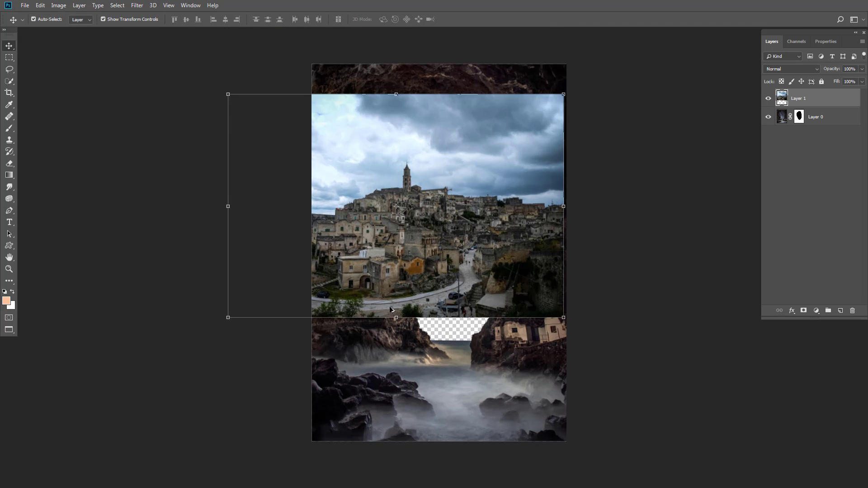
pyautogui.scroll(1, 392, 309)
pyautogui.scroll(-1, 410, 315)
pyautogui.moveTo(497, 276); pyautogui.dragTo(427, 311)
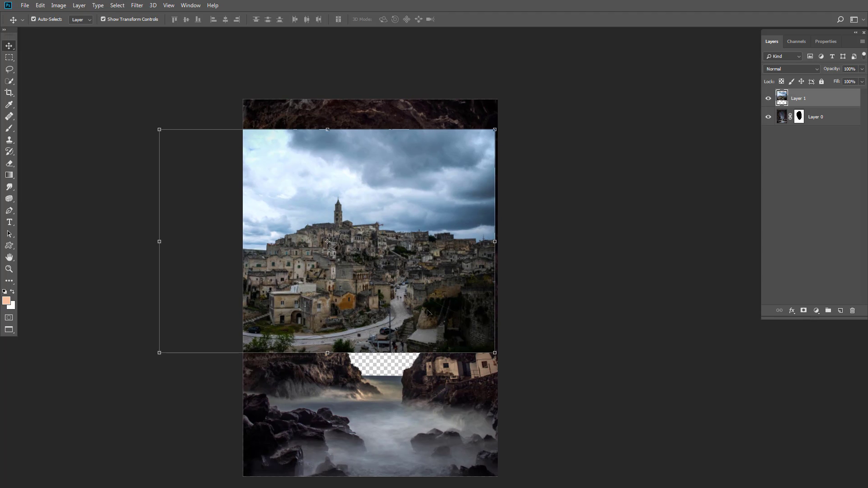
# Place the town layer beneath Layer 0, scale it to about 120%, and position the town inside the cave opening
pyautogui.moveTo(801, 100); pyautogui.dragTo(813, 143)
pyautogui.moveTo(425, 211); pyautogui.dragTo(441, 218)
pyautogui.moveTo(509, 133); pyautogui.dragTo(541, 94)
pyautogui.moveTo(400, 293); pyautogui.dragTo(418, 307)
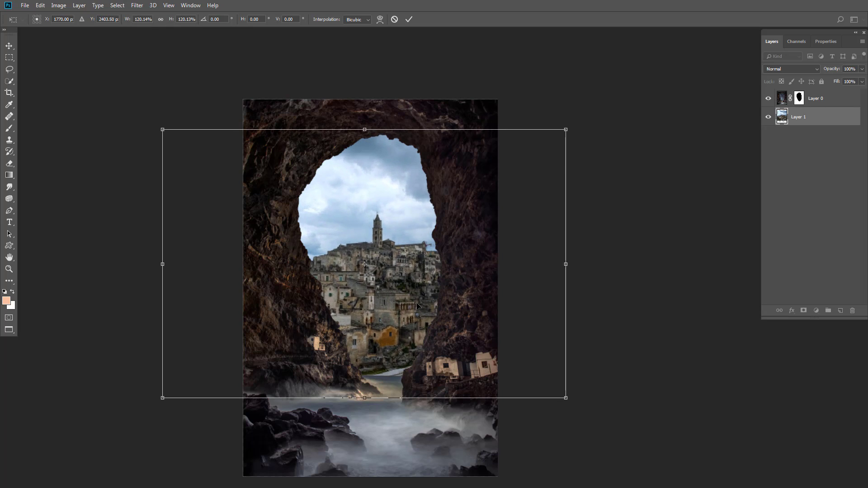
pyautogui.moveTo(417, 243); pyautogui.dragTo(418, 249)
pyautogui.press('Return')
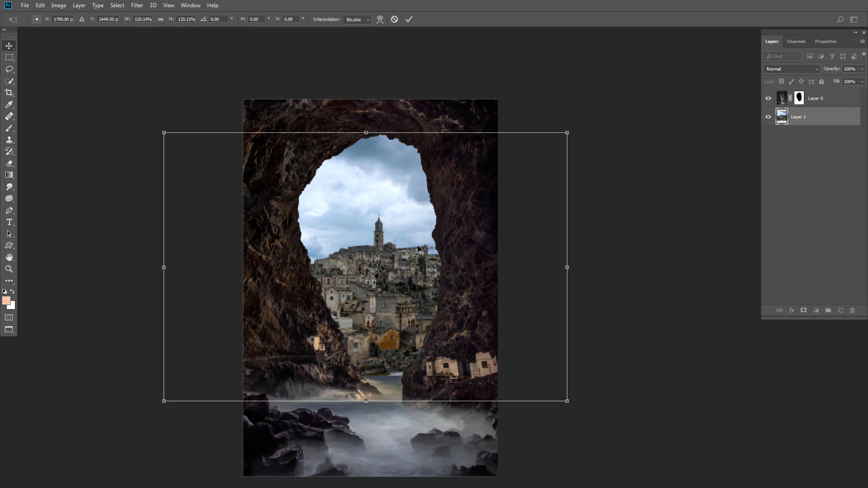
# Apply a Gaussian Blur with a 3.0-pixel radius to the town layer
pyautogui.scroll(1, 419, 321)
pyautogui.scroll(1, 419, 321)
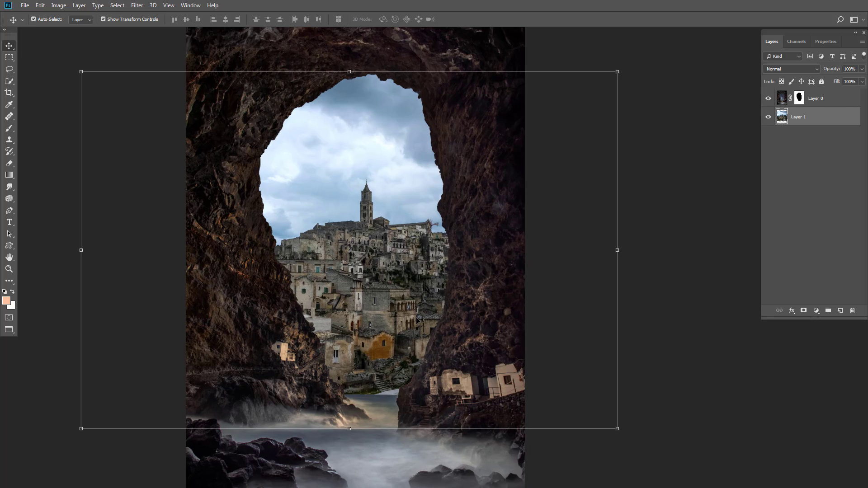
pyautogui.click(137, 5)
pyautogui.moveTo(147, 109)
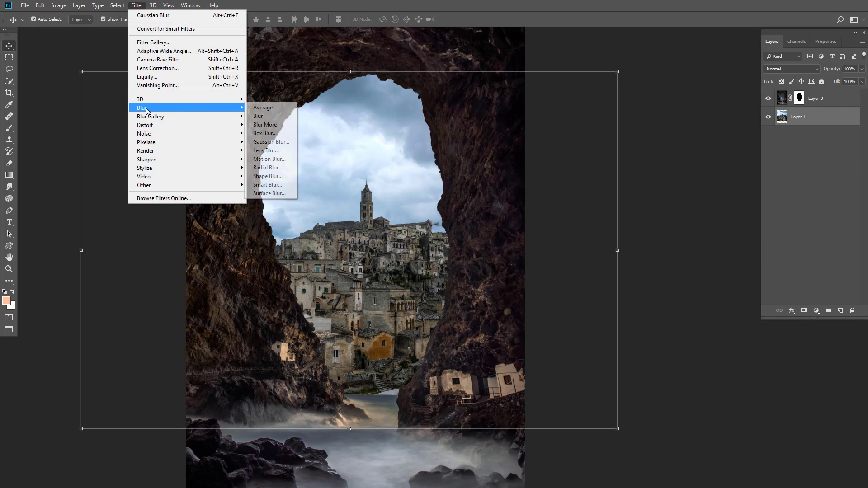
pyautogui.click(271, 142)
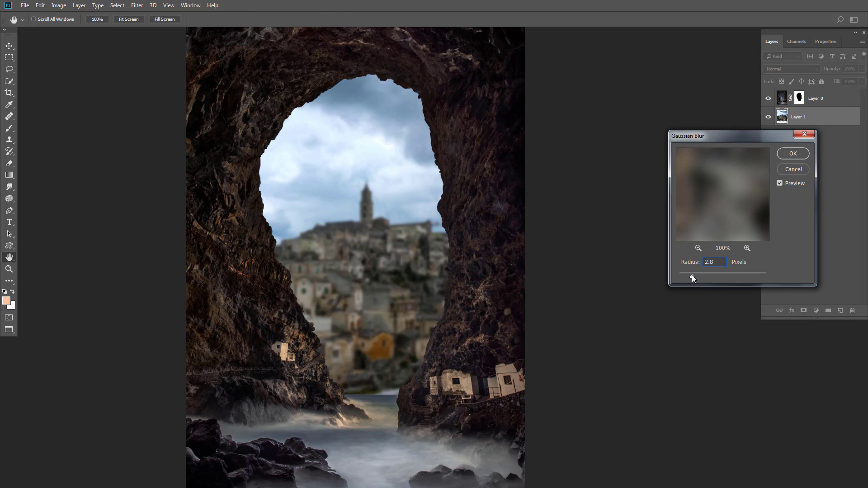
pyautogui.moveTo(692, 274); pyautogui.dragTo(693, 277)
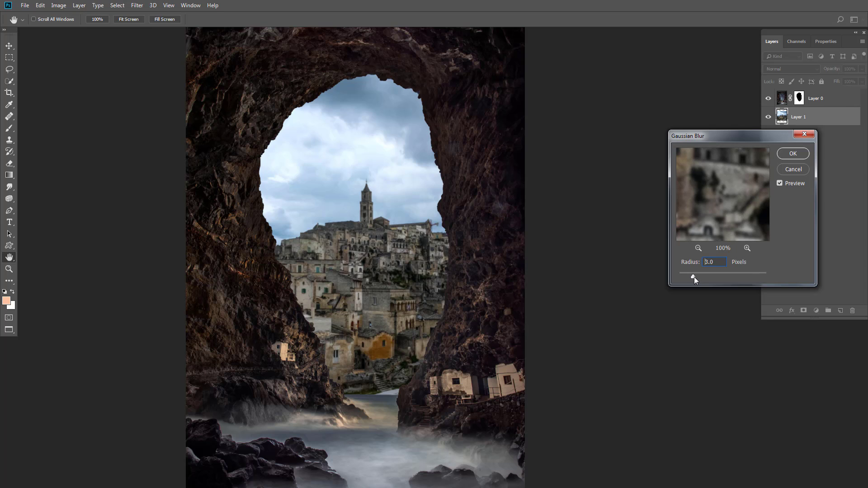
pyautogui.click(792, 153)
pyautogui.press('v')
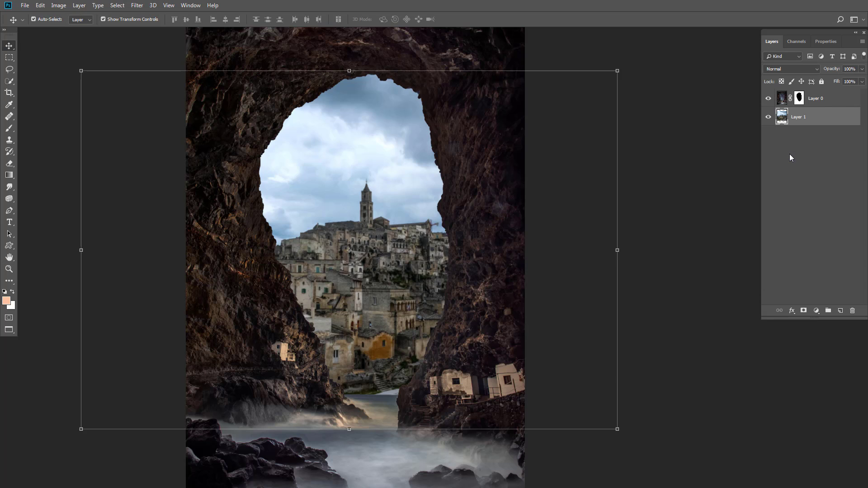
# Apply a 32 px Tilt-Shift blur to the town layer, centring the focus zone on the lower buildings near the water
pyautogui.click(137, 5)
pyautogui.moveTo(226, 116)
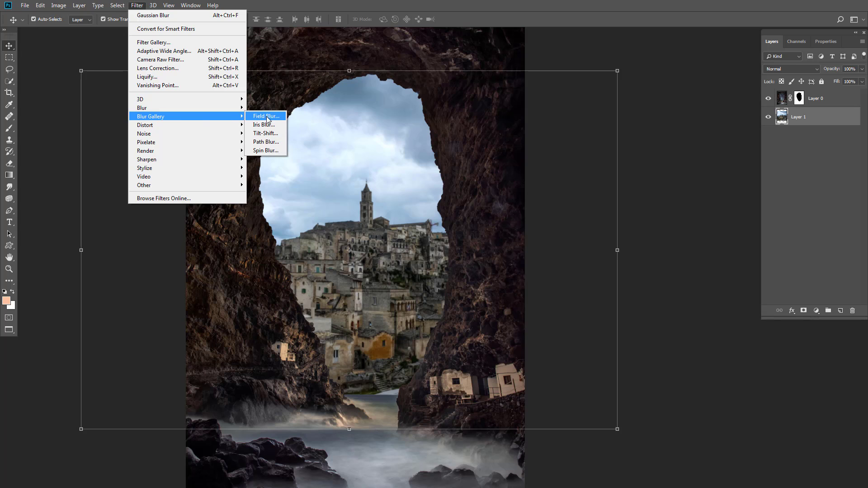
pyautogui.click(266, 133)
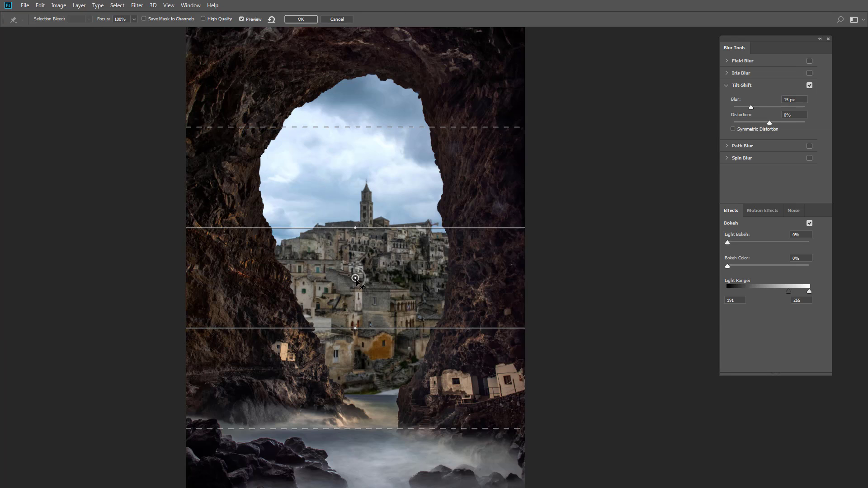
pyautogui.moveTo(356, 279); pyautogui.dragTo(357, 312)
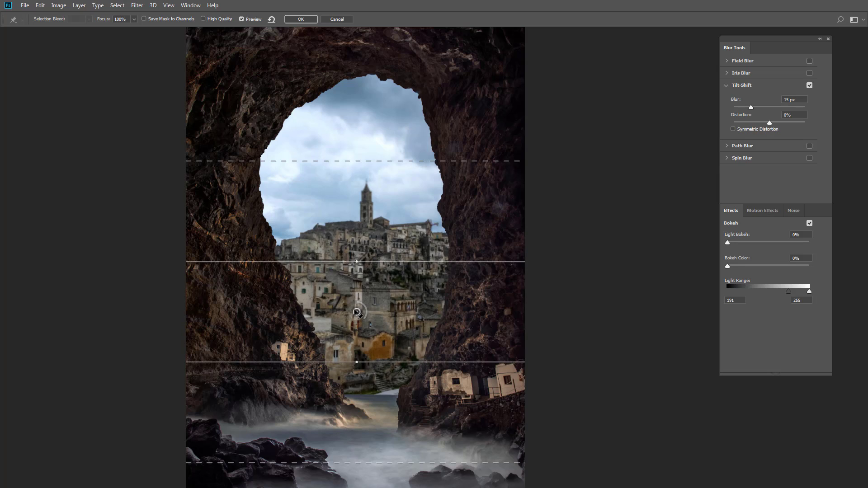
pyautogui.moveTo(751, 107); pyautogui.dragTo(761, 108)
pyautogui.moveTo(356, 312); pyautogui.dragTo(367, 365)
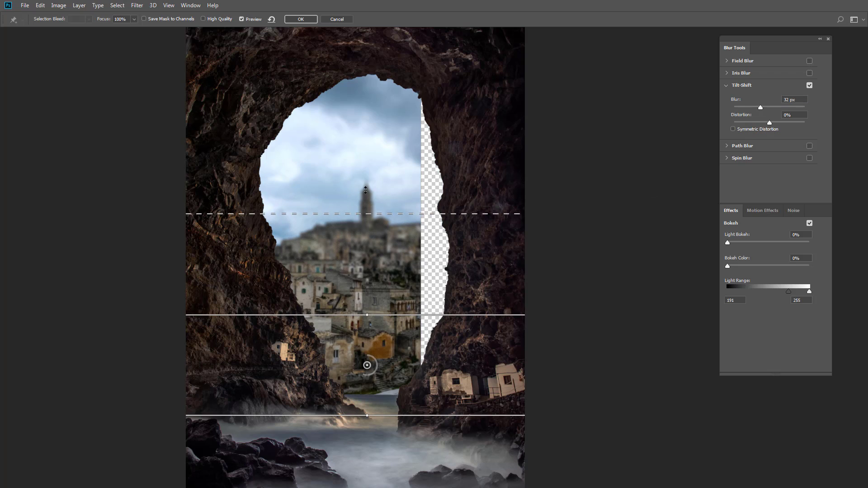
pyautogui.click(309, 19)
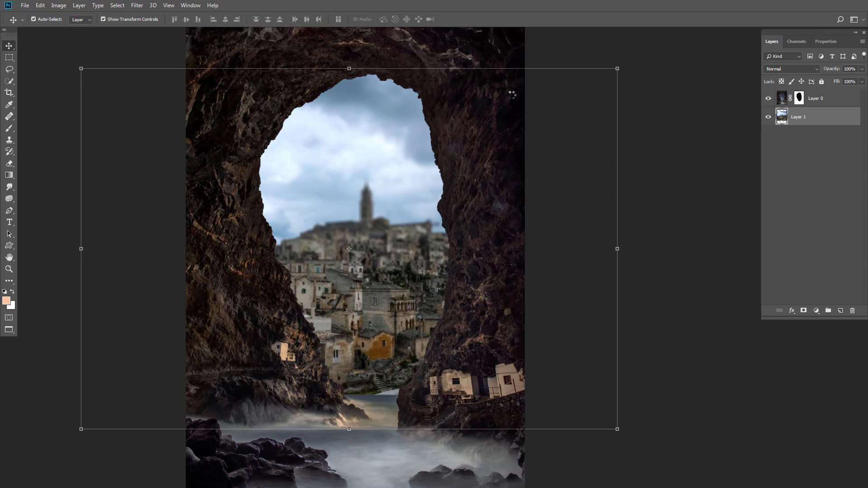
pyautogui.scroll(-2, 381, 275)
pyautogui.scroll(3, 370, 305)
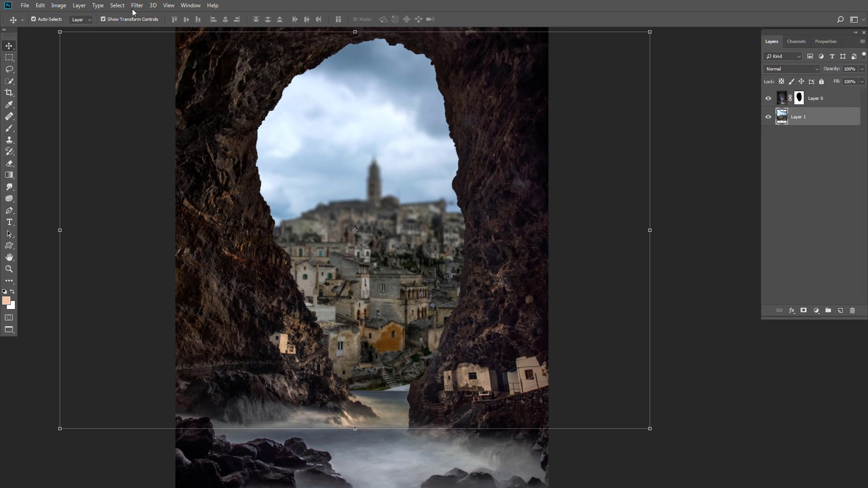
# Apply a Lens Blur to the town layer with rotation 171 and specular highlight brightness 46
pyautogui.click(136, 6)
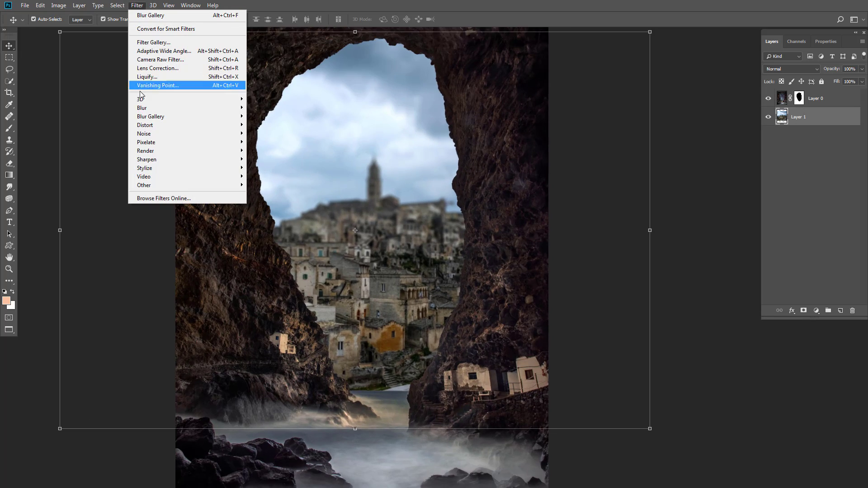
pyautogui.moveTo(190, 108)
pyautogui.click(278, 155)
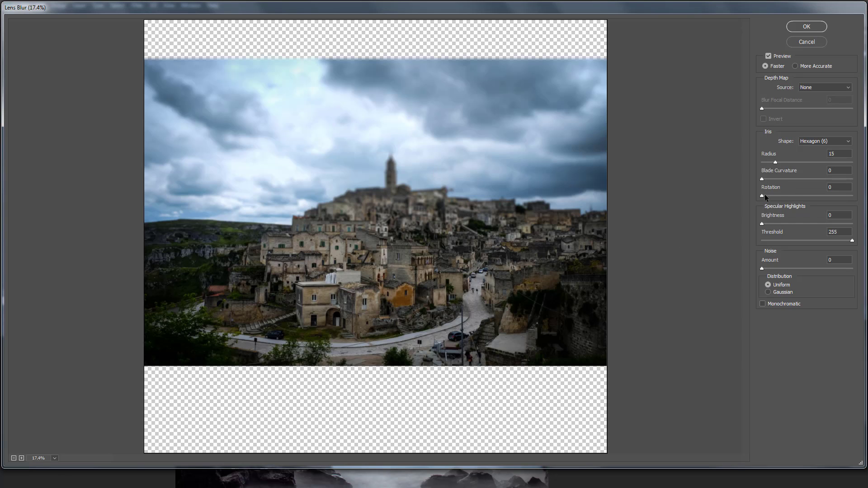
pyautogui.moveTo(764, 194)
pyautogui.mouseDown()
pyautogui.moveTo(755, 194)
pyautogui.moveTo(766, 195)
pyautogui.mouseUp()
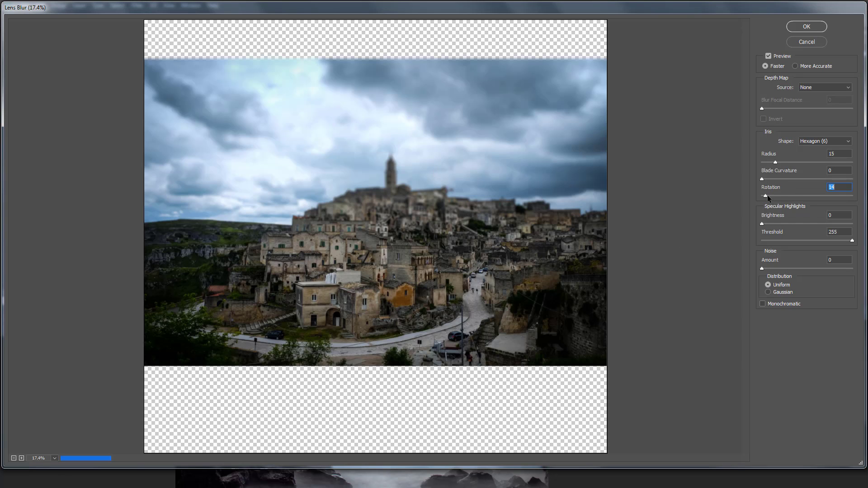
pyautogui.click(798, 195)
pyautogui.click(804, 195)
pyautogui.click(765, 223)
pyautogui.click(802, 227)
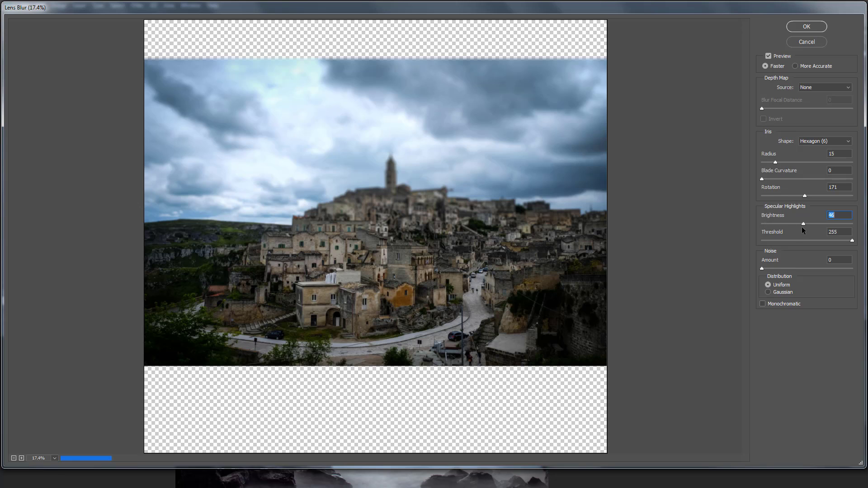
pyautogui.click(799, 26)
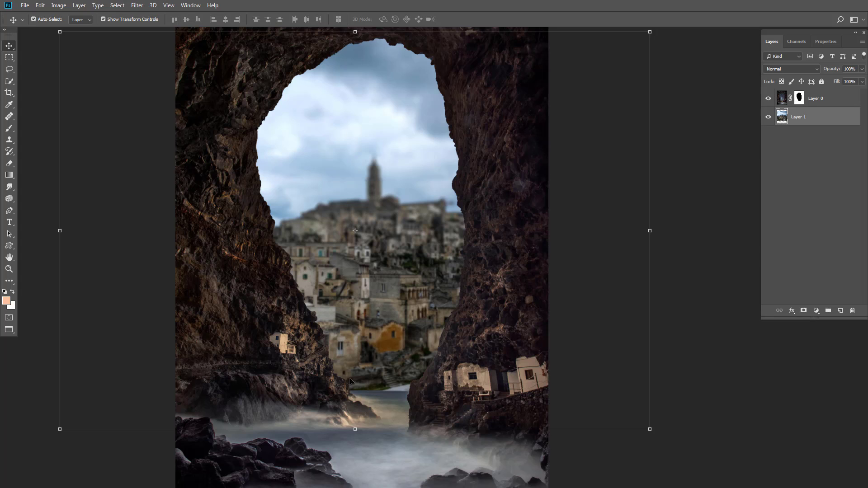
# Move the town layer slightly down so its lower edge meets the water in the cave opening
pyautogui.scroll(-3, 350, 381)
pyautogui.scroll(2, 347, 385)
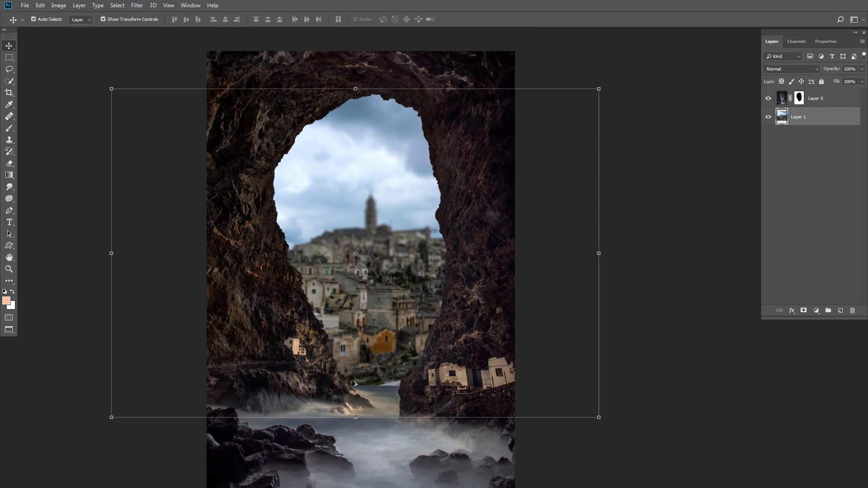
pyautogui.moveTo(386, 250); pyautogui.dragTo(390, 260)
pyautogui.scroll(4, 354, 405)
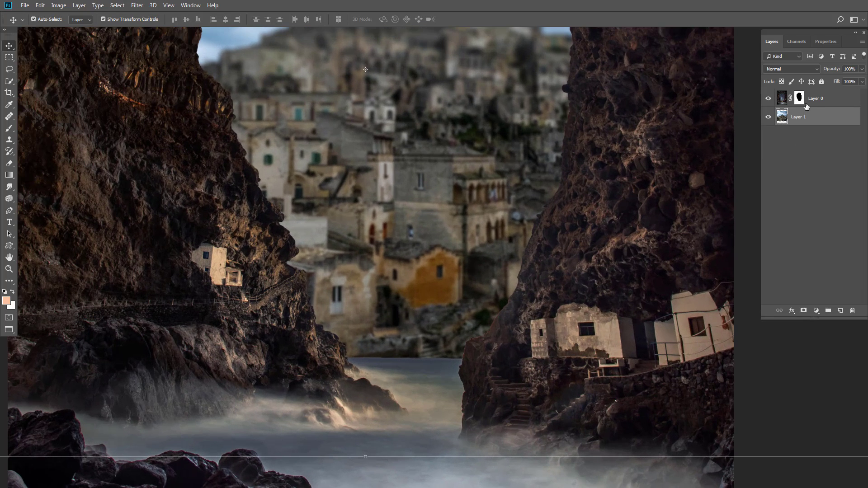
# Add a new layer above Layer 0 and prepare a Brush at 36% opacity with a colour sampled from the rocks
pyautogui.click(811, 102)
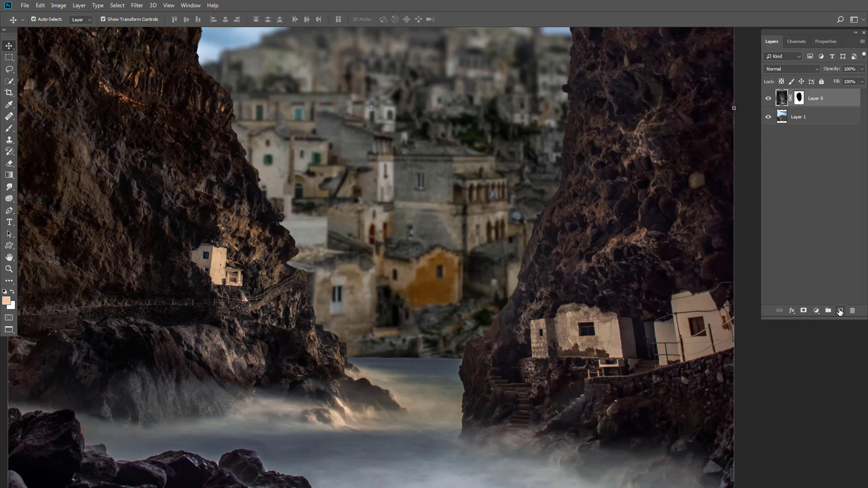
pyautogui.click(840, 311)
pyautogui.click(9, 128)
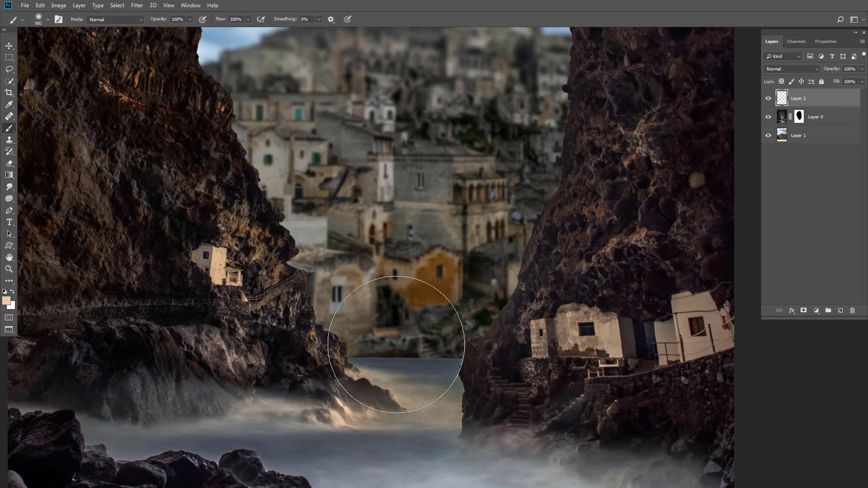
pyautogui.keyDown('alt'); pyautogui.click(337, 342); pyautogui.keyUp('alt')
pyautogui.click(189, 19)
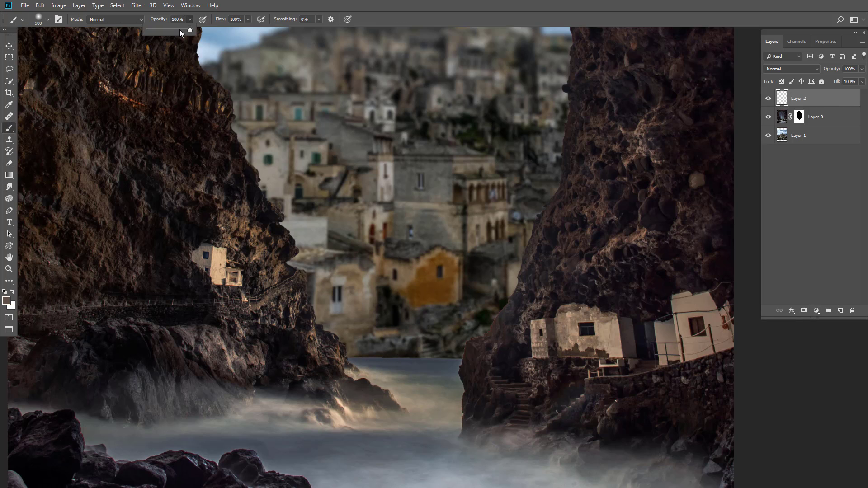
pyautogui.moveTo(165, 29); pyautogui.dragTo(163, 28)
# Reduce the brush to 150 px, sample the dark rock colour, and paint shadow over the water gap between the cliffs
pyautogui.press('[')
pyautogui.press('[')
pyautogui.press('[')
pyautogui.press('[')
pyautogui.press('[')
pyautogui.press('[')
pyautogui.press('[')
pyautogui.press('[')
pyautogui.press('[')
pyautogui.press('[')
pyautogui.keyDown('alt'); pyautogui.click(473, 362); pyautogui.keyUp('alt')
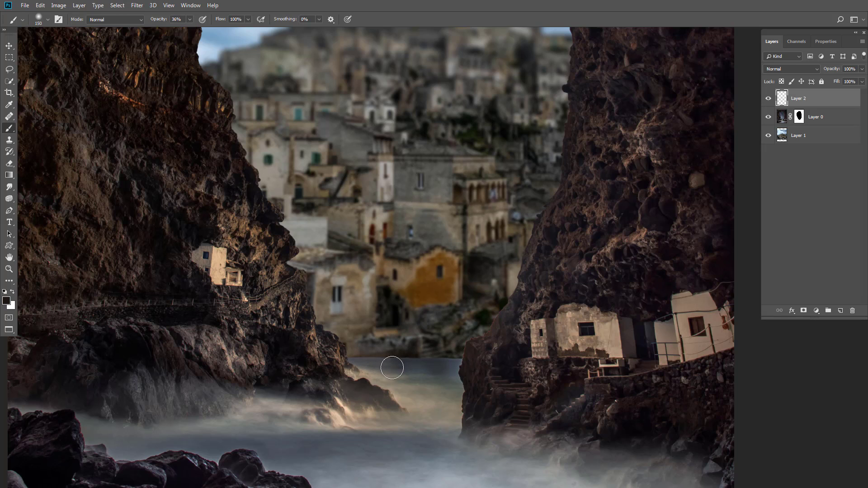
pyautogui.moveTo(361, 376)
pyautogui.mouseDown()
pyautogui.moveTo(399, 365)
pyautogui.moveTo(384, 351)
pyautogui.moveTo(414, 385)
pyautogui.moveTo(446, 357)
pyautogui.moveTo(386, 396)
pyautogui.moveTo(448, 410)
pyautogui.moveTo(457, 362)
pyautogui.moveTo(450, 350)
pyautogui.moveTo(455, 398)
pyautogui.moveTo(368, 391)
pyautogui.moveTo(353, 360)
pyautogui.moveTo(409, 373)
pyautogui.moveTo(363, 346)
pyautogui.moveTo(427, 341)
pyautogui.moveTo(395, 351)
pyautogui.moveTo(437, 365)
pyautogui.moveTo(398, 370)
pyautogui.moveTo(405, 365)
pyautogui.moveTo(366, 372)
pyautogui.moveTo(412, 362)
pyautogui.moveTo(466, 334)
pyautogui.moveTo(432, 389)
pyautogui.mouseUp()
pyautogui.moveTo(357, 359)
pyautogui.mouseDown()
pyautogui.moveTo(384, 393)
pyautogui.moveTo(362, 401)
pyautogui.mouseUp()
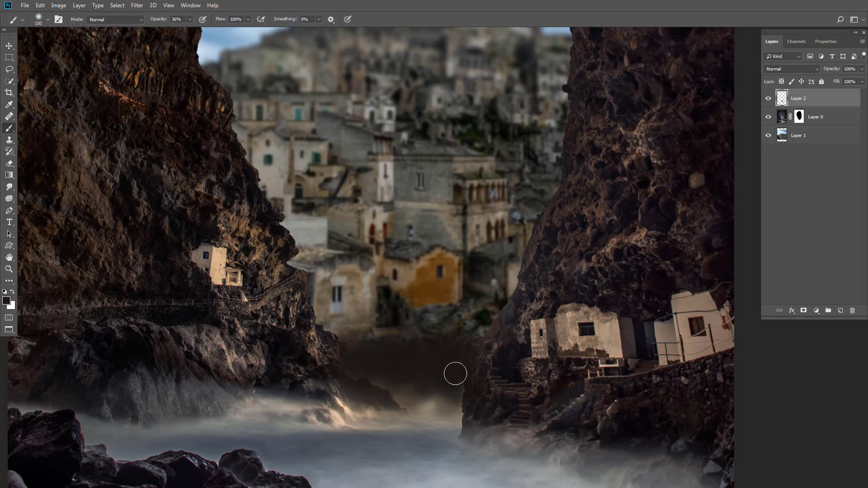
pyautogui.scroll(-3, 434, 359)
pyautogui.scroll(-2, 437, 355)
pyautogui.scroll(2, 416, 337)
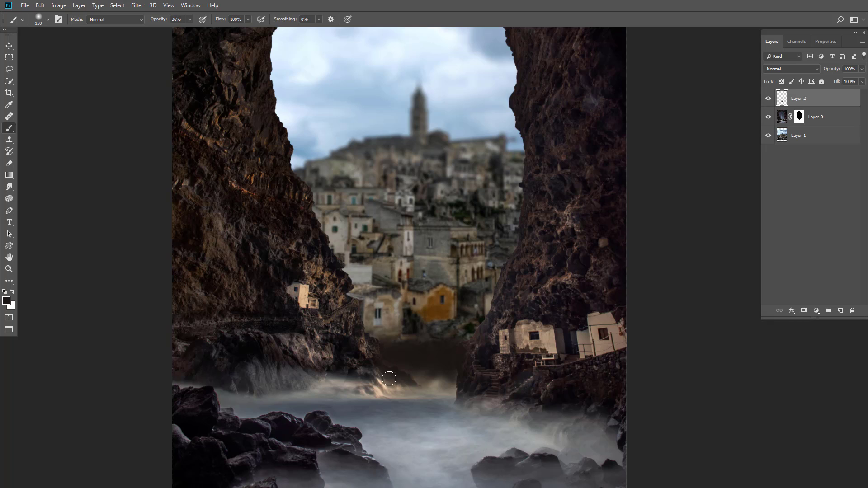
# Set the painted shadow layer's blend mode to Soft Light and hide the layer to compare the effect
pyautogui.click(798, 69)
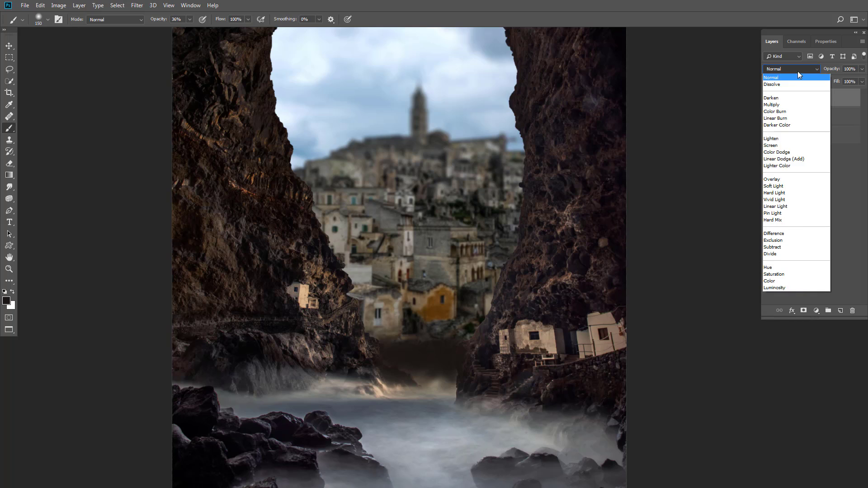
pyautogui.click(770, 179)
pyautogui.click(768, 98)
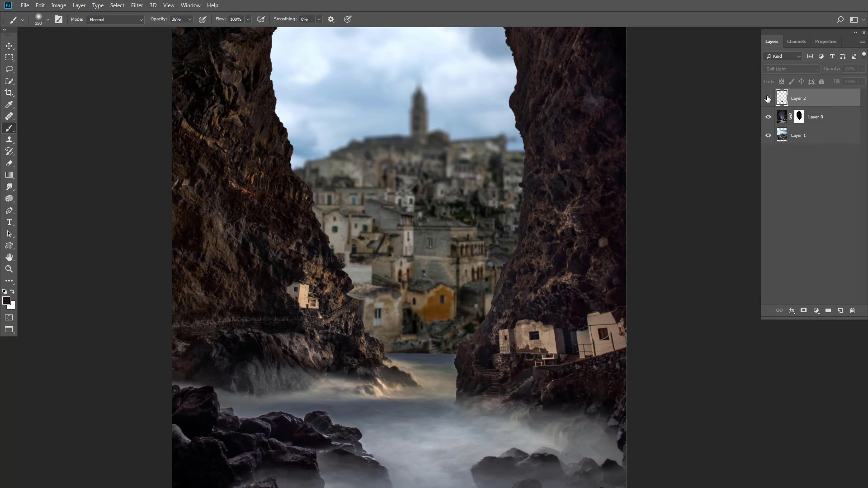
# Show the shadow layer again, add a new layer above Layer 0, and merge it down into Layer 0
pyautogui.click(768, 98)
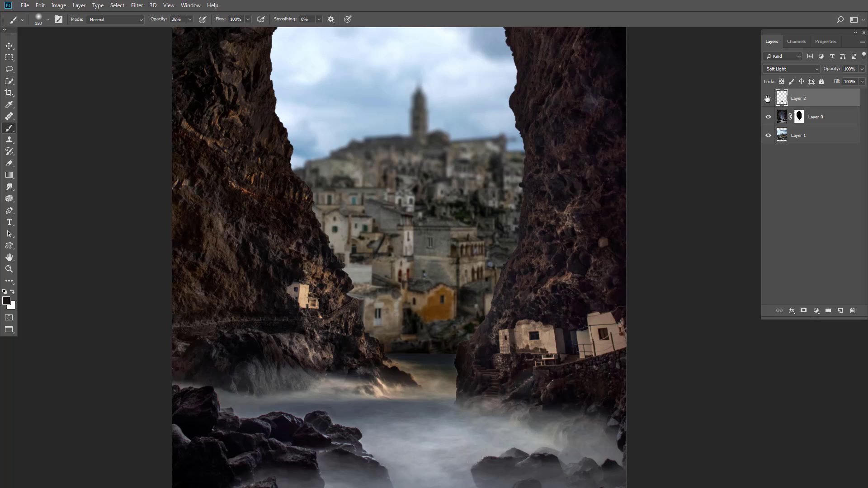
pyautogui.click(803, 139)
pyautogui.click(820, 120)
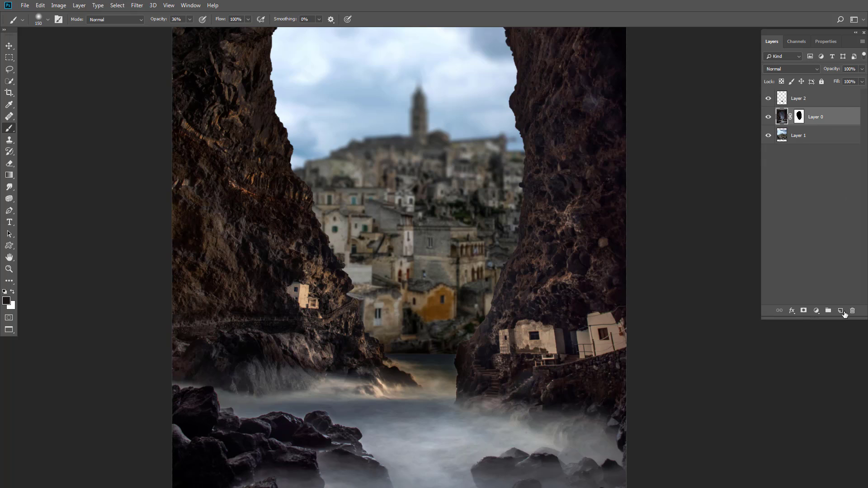
pyautogui.click(841, 311)
pyautogui.hotkey('ctrl', 'e')
# Apply a 15 px Iris Blur to the merged cave layer with the ellipse centre moved slightly down over the town
pyautogui.click(136, 5)
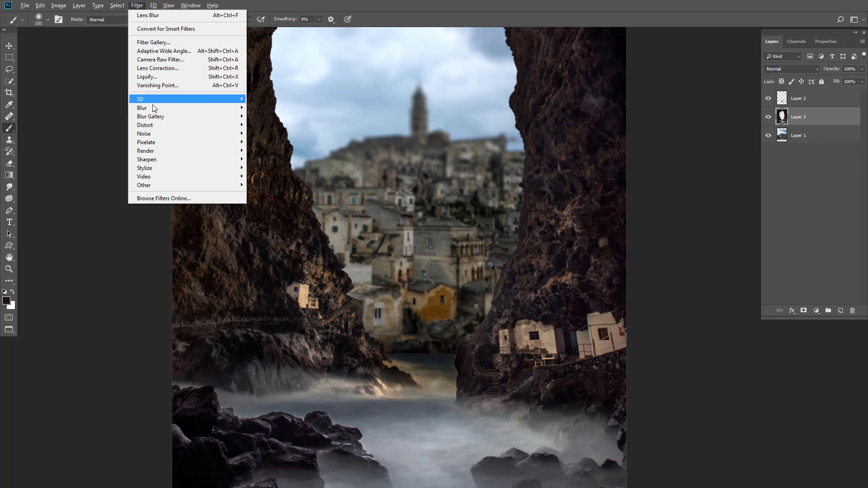
pyautogui.moveTo(154, 117)
pyautogui.click(265, 125)
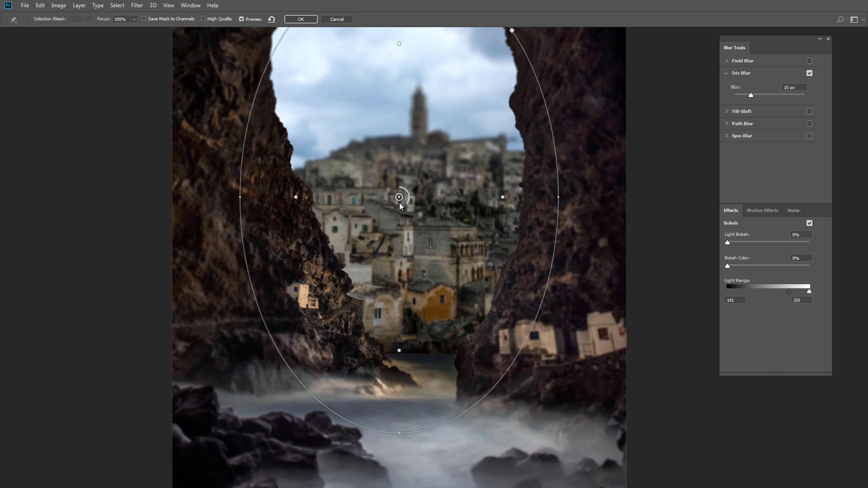
pyautogui.moveTo(399, 197); pyautogui.dragTo(398, 208)
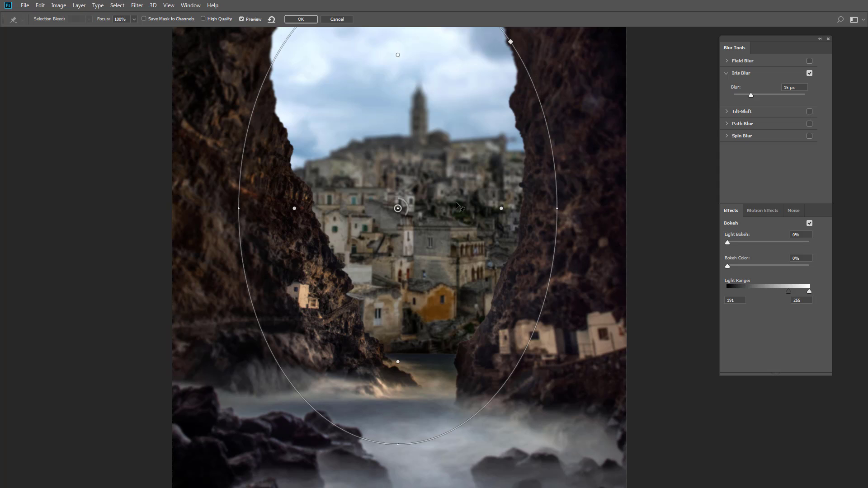
pyautogui.click(309, 20)
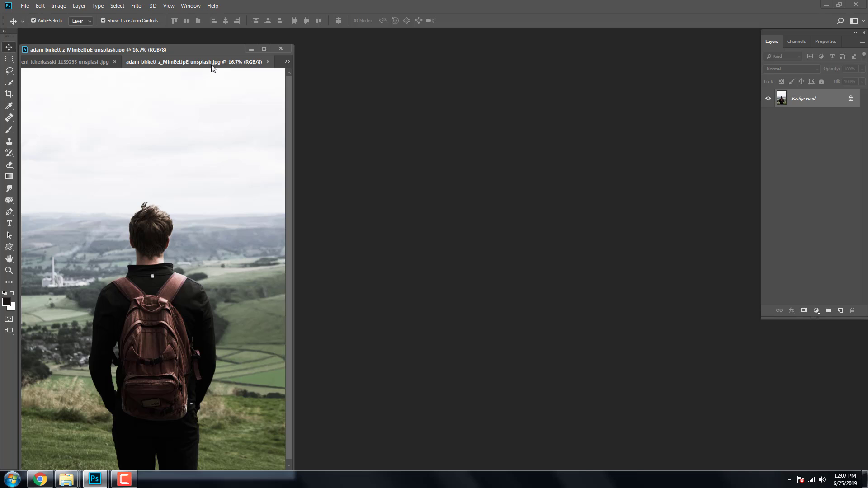
# Separate the photo of the man with the backpack into its own floating window beside the cave composite
pyautogui.moveTo(207, 59); pyautogui.dragTo(526, 86)
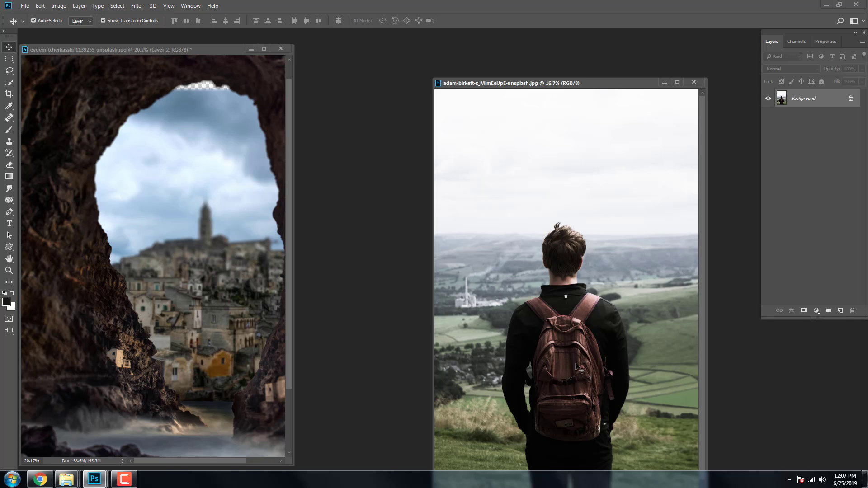
pyautogui.moveTo(303, 325); pyautogui.dragTo(187, 316)
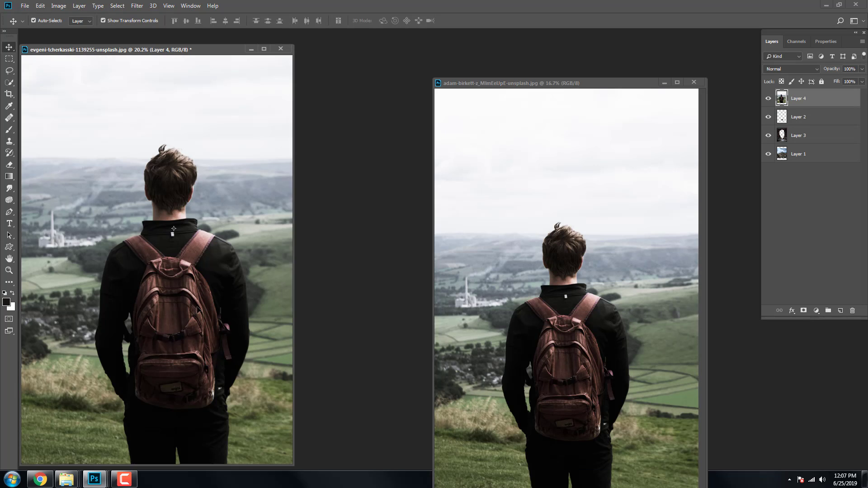
pyautogui.press('f')
pyautogui.scroll(-1, 445, 274)
pyautogui.scroll(2, 446, 274)
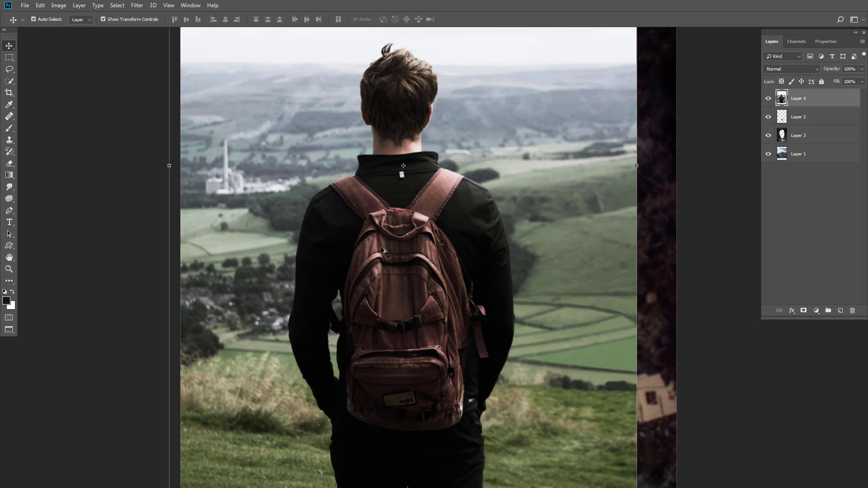
pyautogui.scroll(1, 381, 248)
pyautogui.scroll(3, 445, 193)
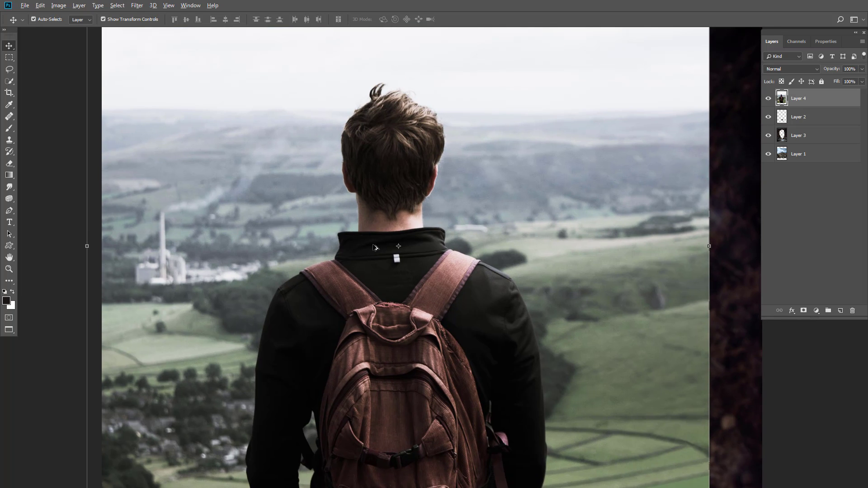
pyautogui.scroll(1, 374, 247)
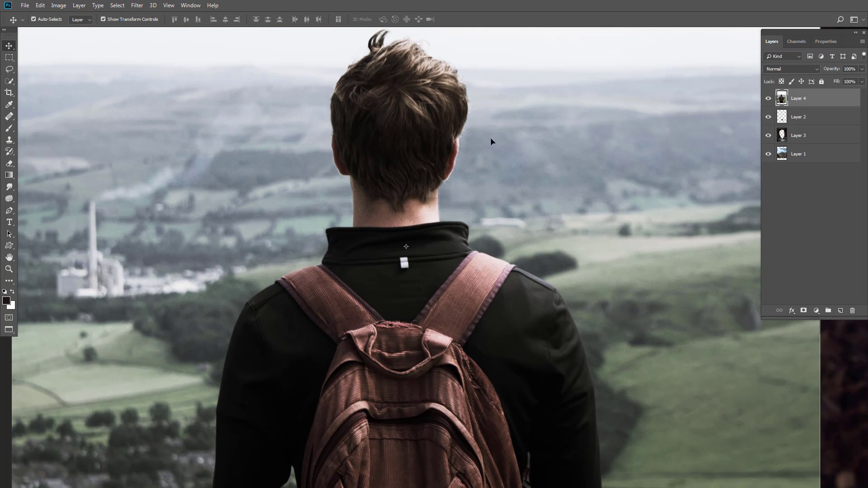
pyautogui.scroll(1, 356, 199)
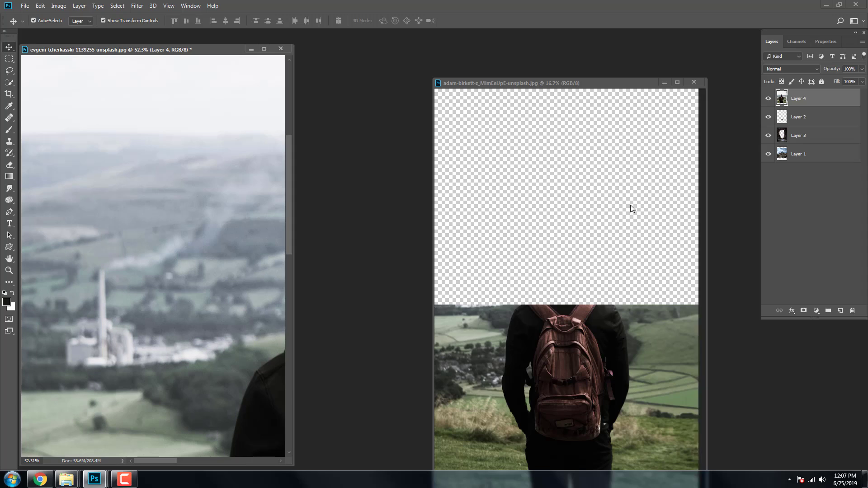
pyautogui.scroll(-5, 229, 193)
pyautogui.moveTo(828, 101); pyautogui.dragTo(852, 311)
# Switch to the backpacker photo in full-screen view and unlock its Background layer
pyautogui.moveTo(553, 86); pyautogui.dragTo(470, 72)
pyautogui.press('f')
pyautogui.scroll(6, 400, 328)
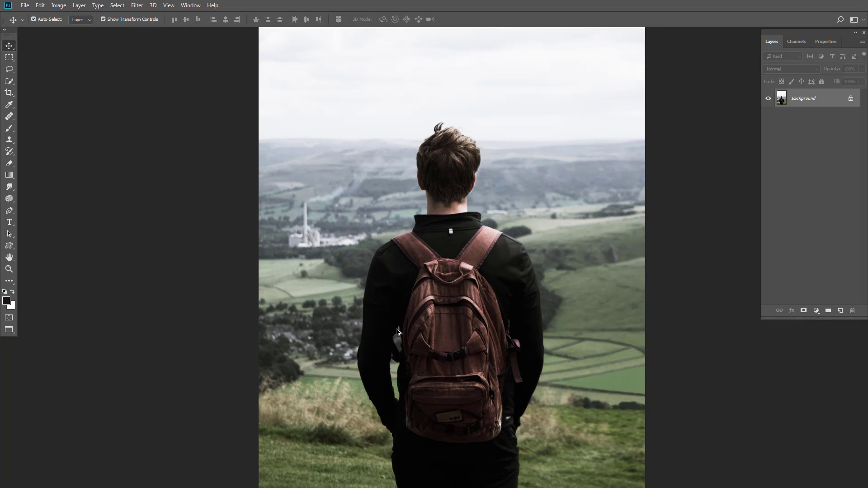
pyautogui.moveTo(479, 177); pyautogui.dragTo(359, 153)
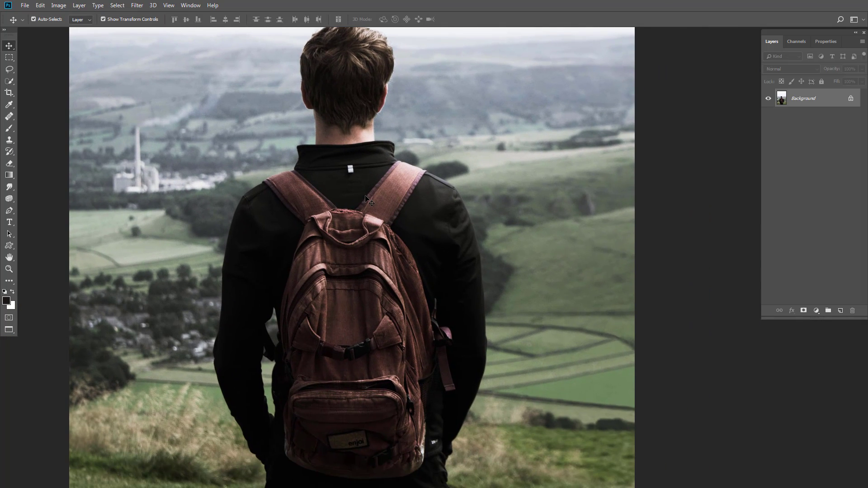
pyautogui.scroll(-2, 367, 197)
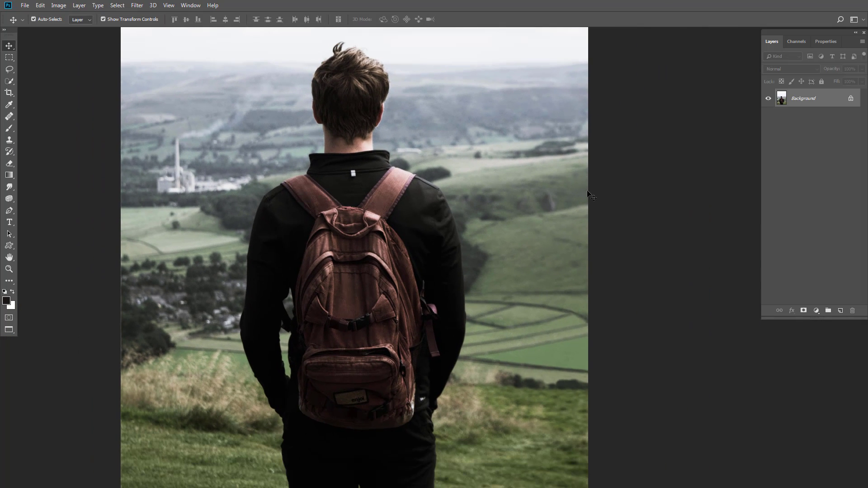
pyautogui.click(851, 99)
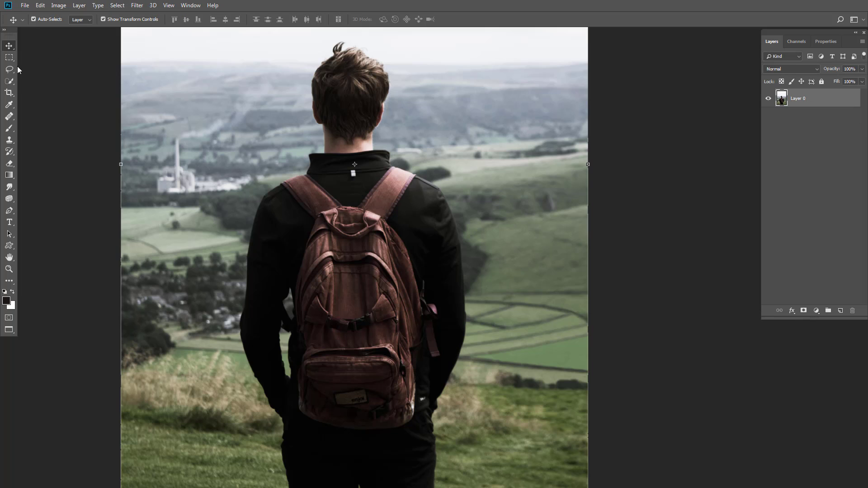
# Open Select and Mask for the backpacker layer and preview it On Black with the opacity lowered to about 80%
pyautogui.click(9, 58)
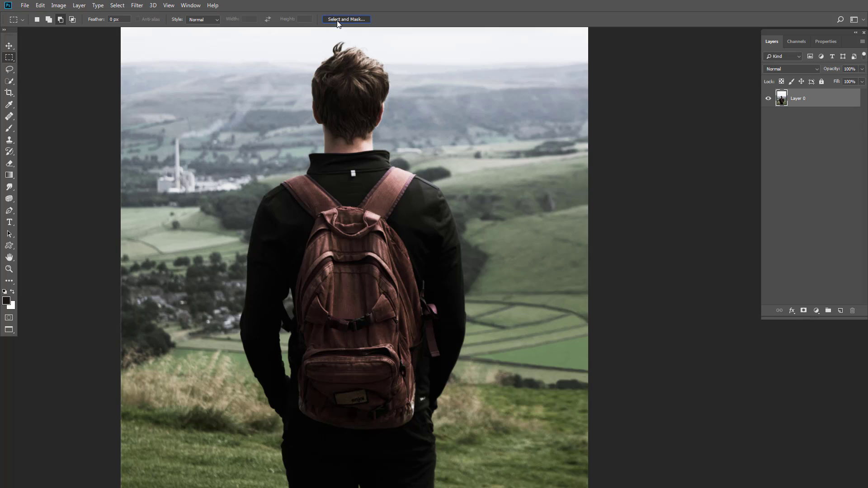
pyautogui.click(337, 21)
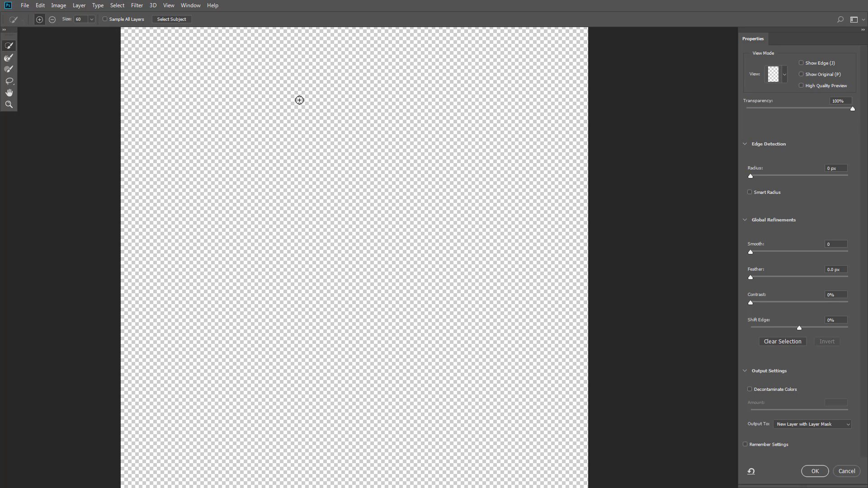
pyautogui.click(784, 74)
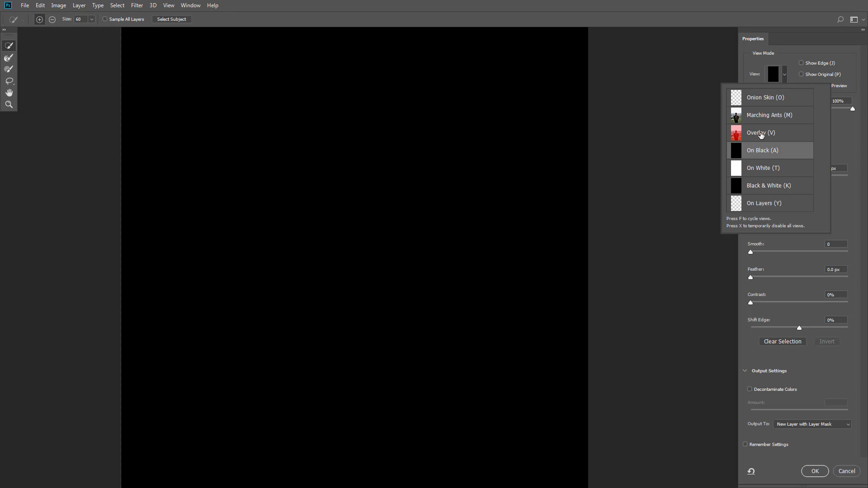
pyautogui.click(832, 109)
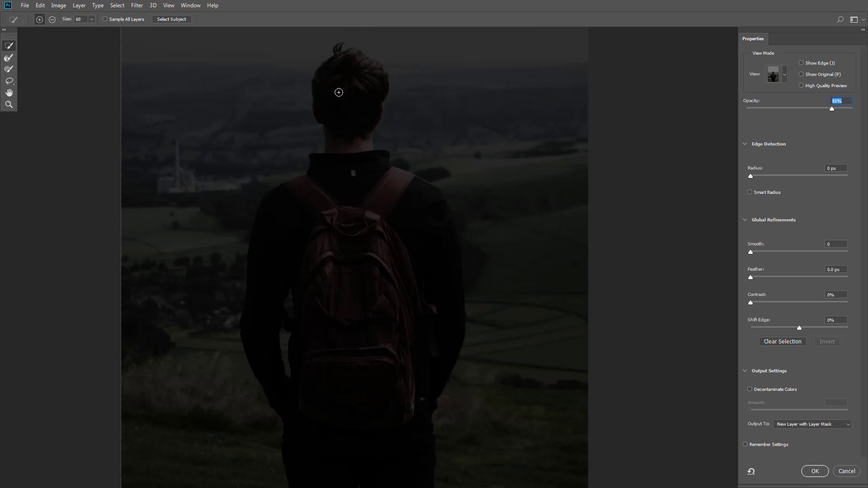
# Quick-select the man's head, jacket, backpack and trousers, then raise the preview opacity to 100% and add the missing hair
pyautogui.moveTo(338, 92); pyautogui.dragTo(341, 135)
pyautogui.click(286, 231)
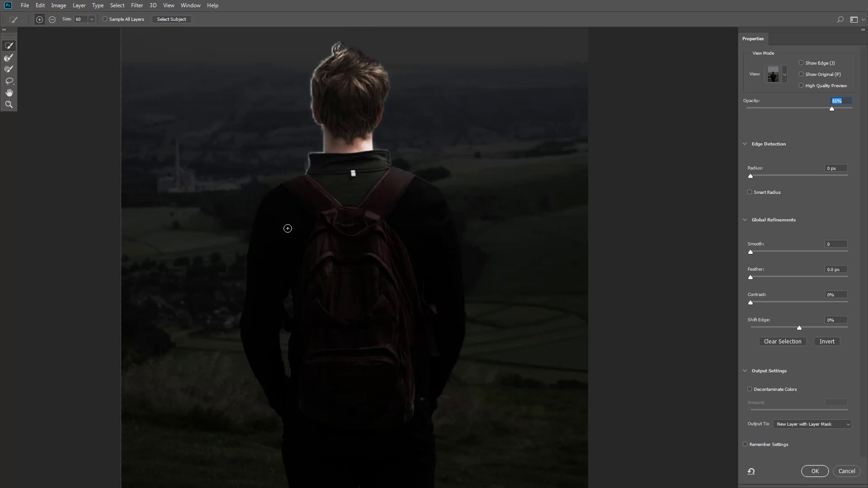
pyautogui.moveTo(398, 207)
pyautogui.mouseDown()
pyautogui.moveTo(423, 271)
pyautogui.moveTo(441, 235)
pyautogui.moveTo(441, 297)
pyautogui.mouseUp()
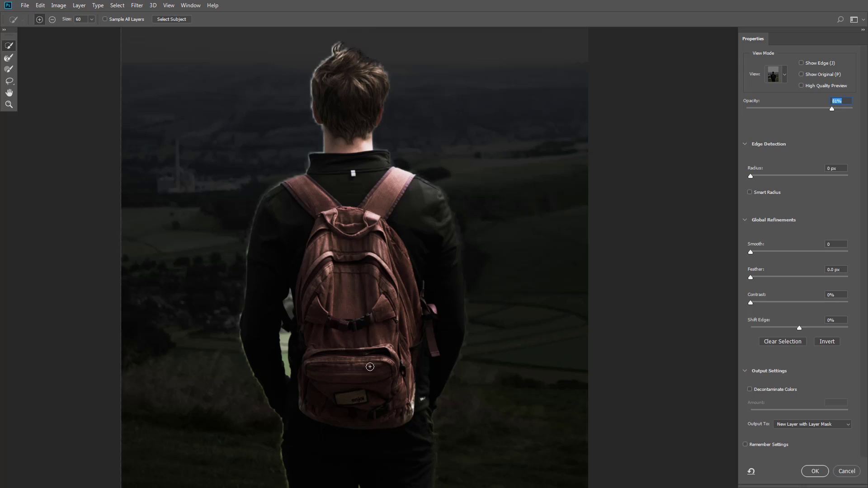
pyautogui.moveTo(333, 461)
pyautogui.mouseDown()
pyautogui.moveTo(354, 449)
pyautogui.moveTo(358, 414)
pyautogui.mouseUp()
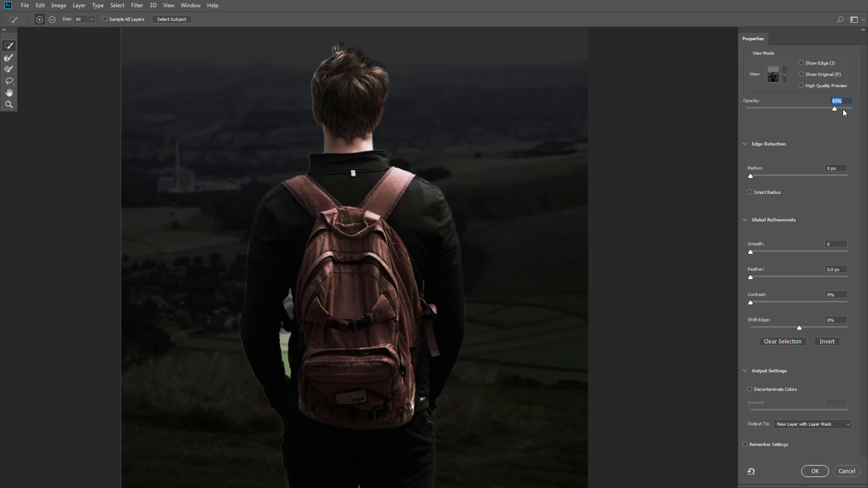
pyautogui.moveTo(842, 109); pyautogui.dragTo(856, 109)
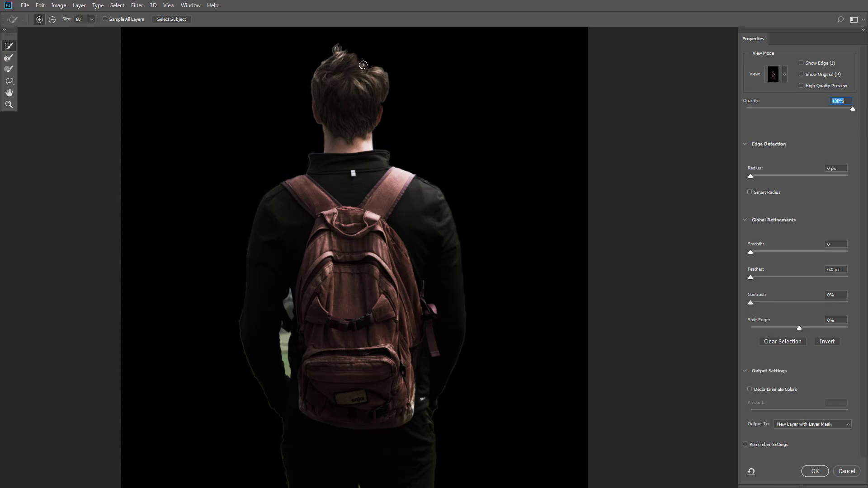
pyautogui.moveTo(363, 65); pyautogui.dragTo(366, 83)
# Subtract the background gap between the man's left arm and the backpack from the selection and enable Decontaminate Colors
pyautogui.click(52, 19)
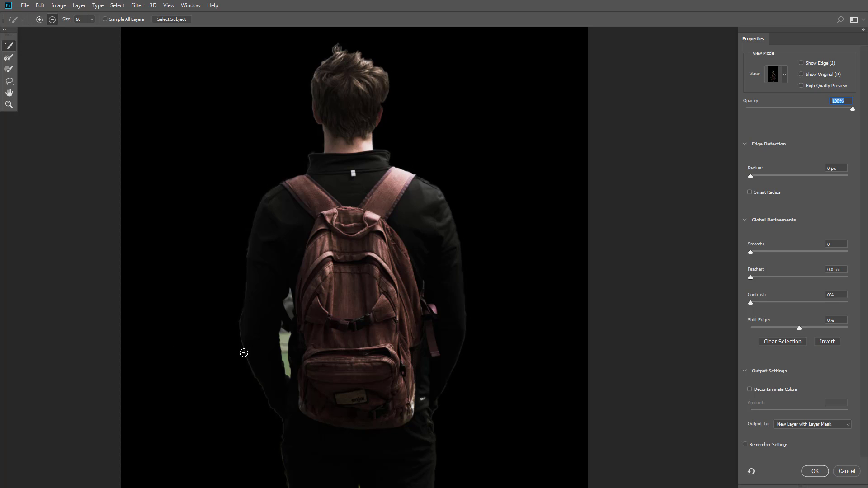
pyautogui.click(284, 343)
pyautogui.click(285, 353)
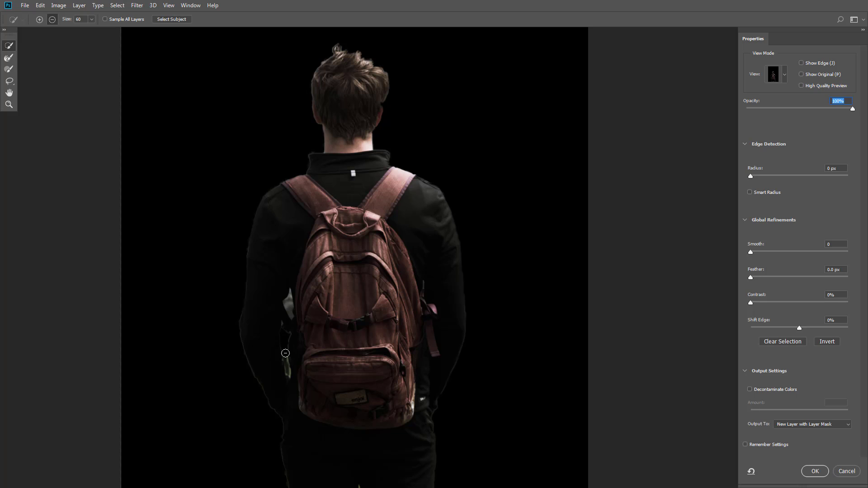
pyautogui.click(290, 307)
pyautogui.click(753, 392)
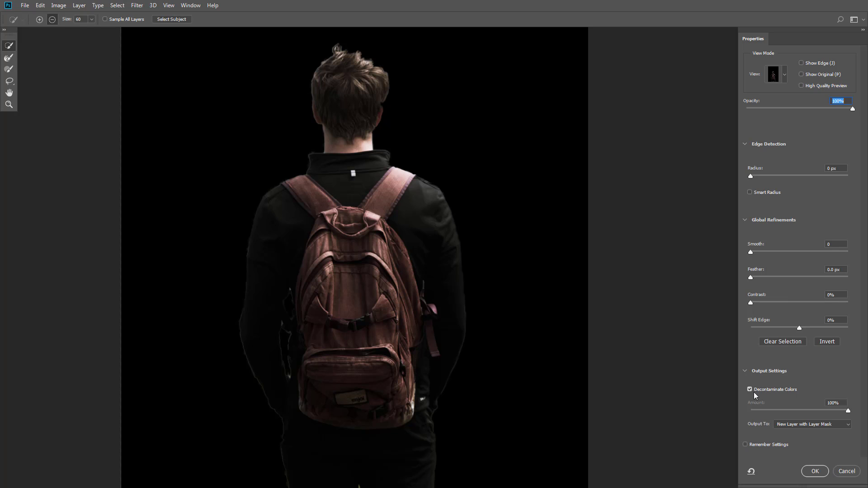
pyautogui.click(9, 58)
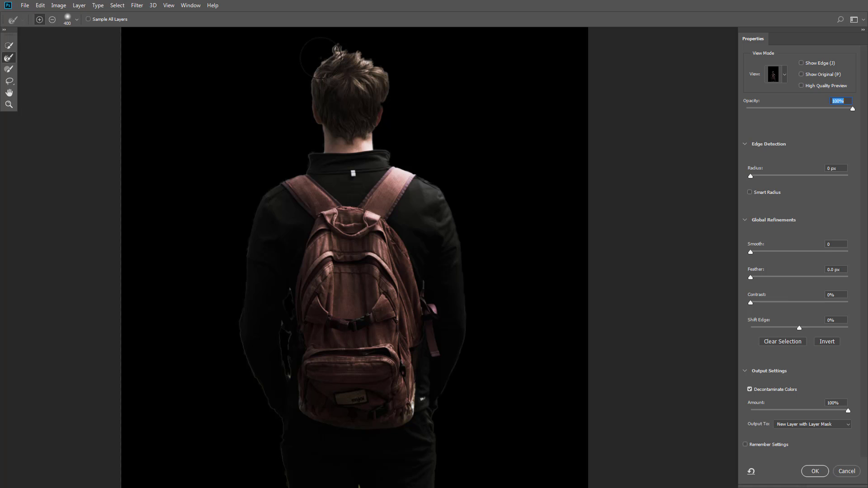
pyautogui.moveTo(321, 58)
pyautogui.mouseDown()
pyautogui.moveTo(362, 52)
pyautogui.moveTo(388, 85)
pyautogui.mouseUp()
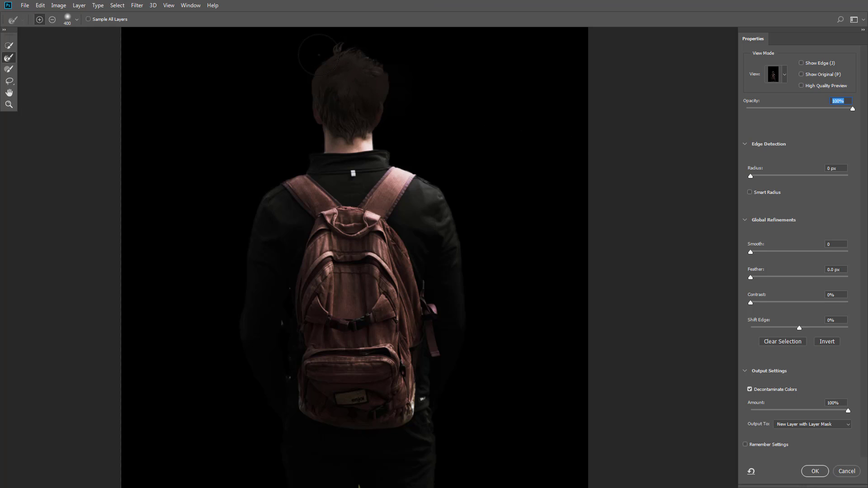
pyautogui.press('z')
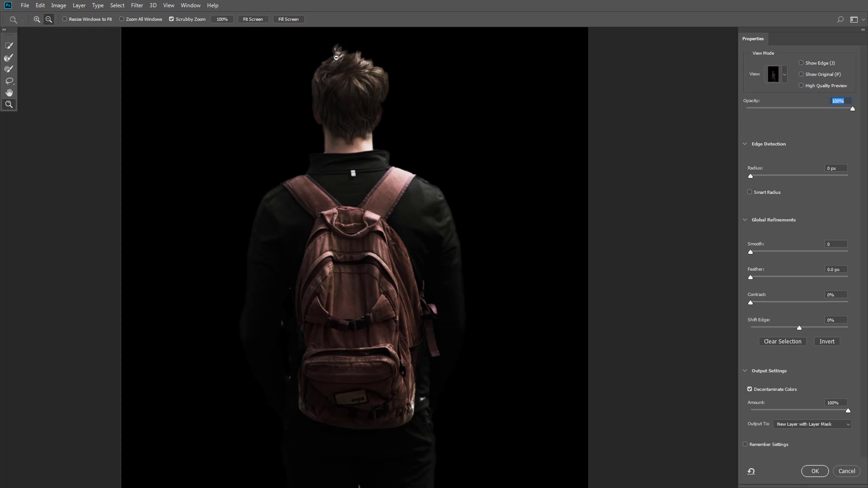
# Refine the hair by adding and subtracting with the 400 px Refine Edge Brush, and output the cutout as New Layer with Layer Mask
pyautogui.click(9, 57)
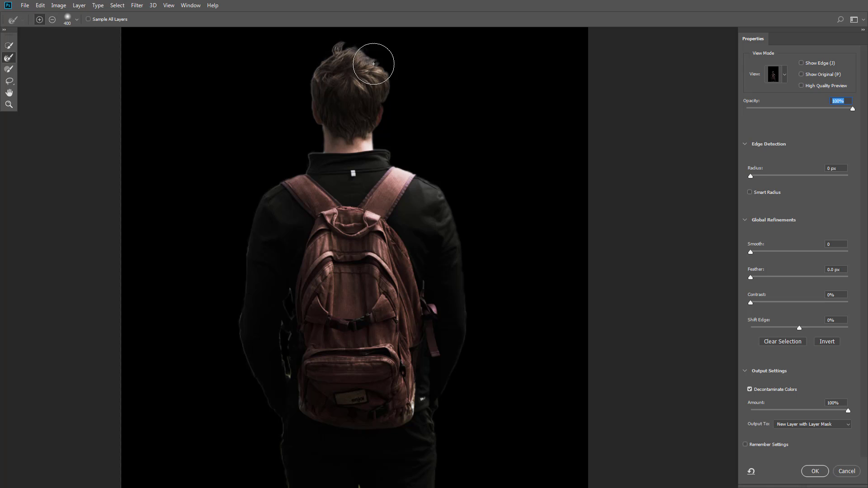
pyautogui.moveTo(373, 64); pyautogui.dragTo(381, 77)
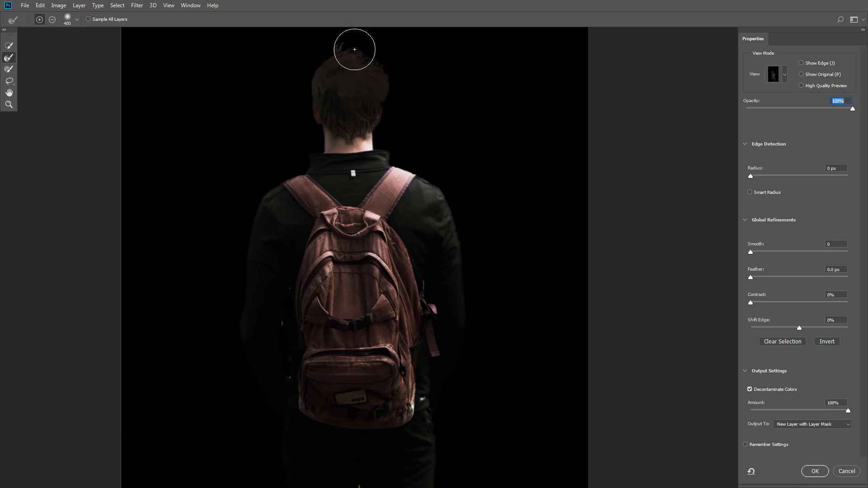
pyautogui.click(52, 19)
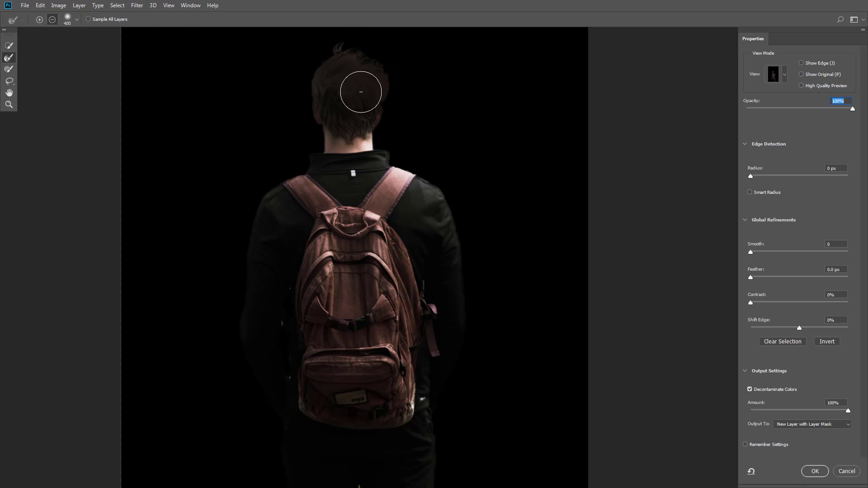
pyautogui.moveTo(362, 89); pyautogui.dragTo(351, 87)
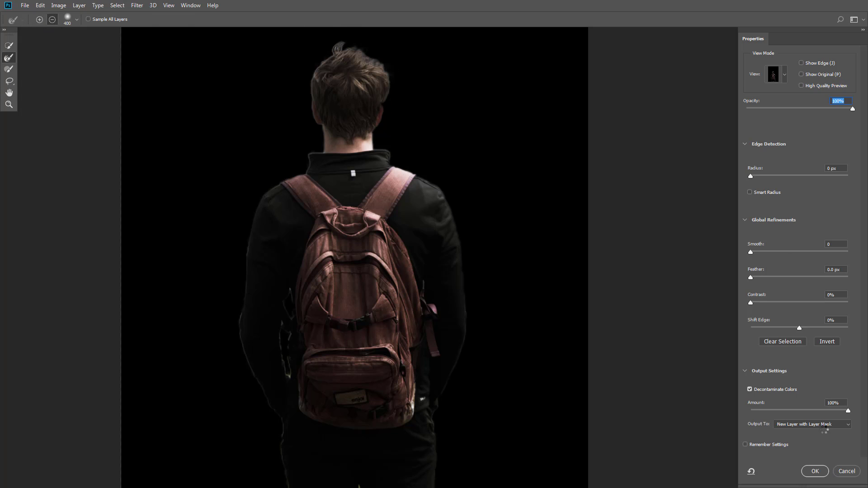
pyautogui.click(815, 471)
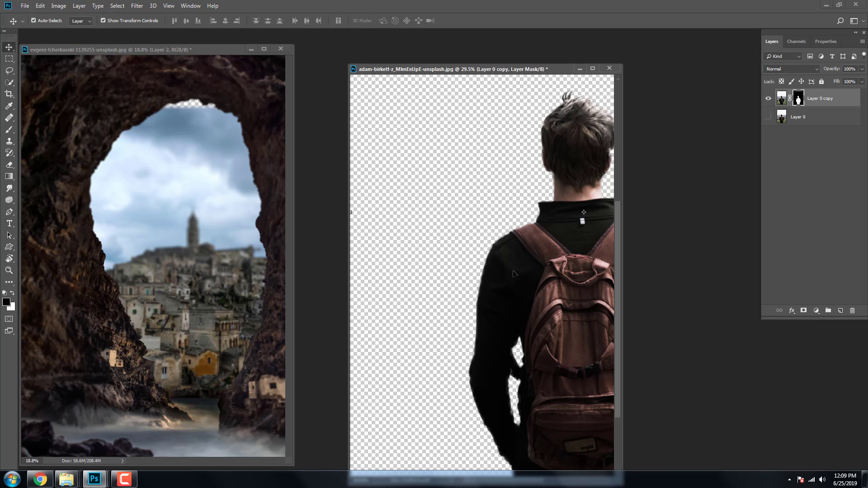
# Copy the cut-out backpacker into the cave composite, scale him to 74.32% and stand him centred at the canvas's lower edge
pyautogui.moveTo(514, 274); pyautogui.dragTo(196, 285)
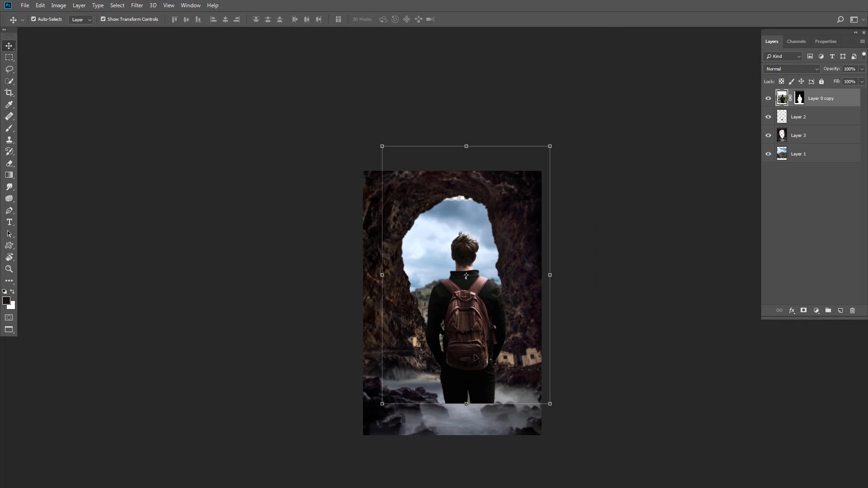
pyautogui.moveTo(471, 381); pyautogui.dragTo(473, 391)
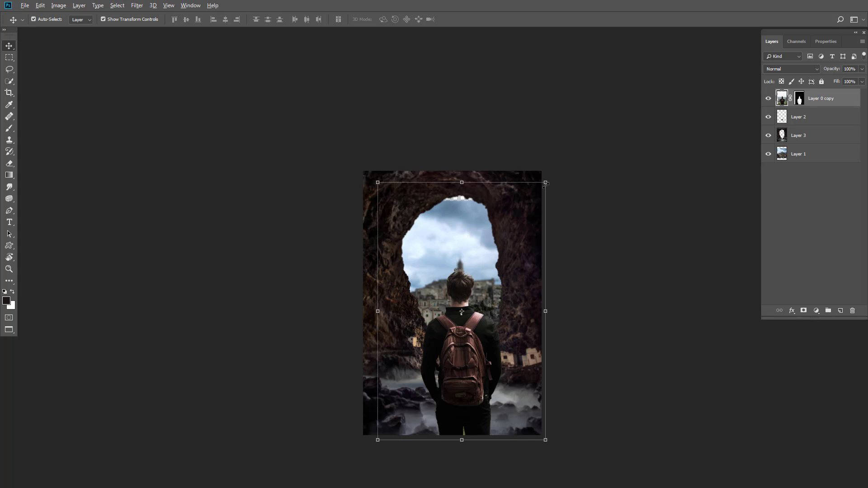
pyautogui.moveTo(546, 182); pyautogui.dragTo(525, 217)
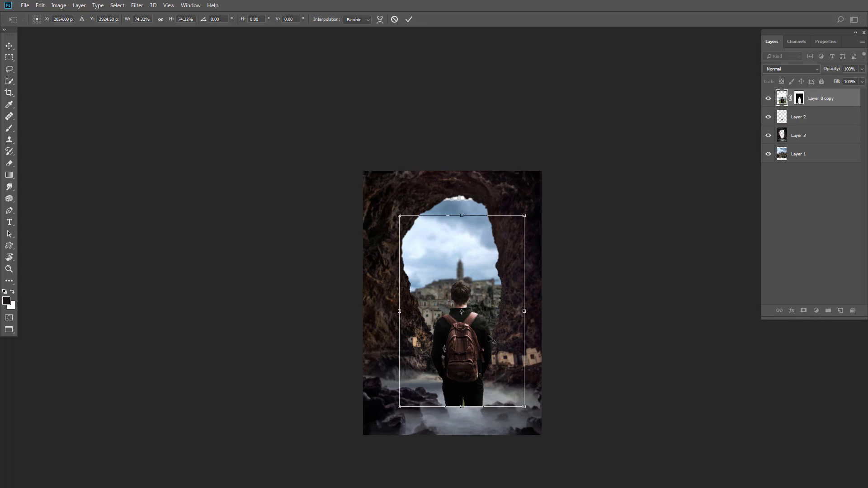
pyautogui.scroll(1, 488, 339)
pyautogui.moveTo(459, 354); pyautogui.dragTo(455, 391)
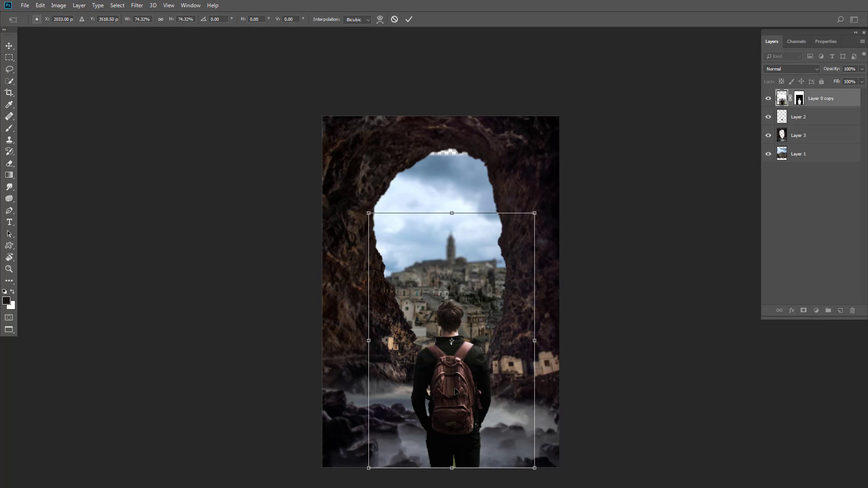
pyautogui.scroll(1, 459, 398)
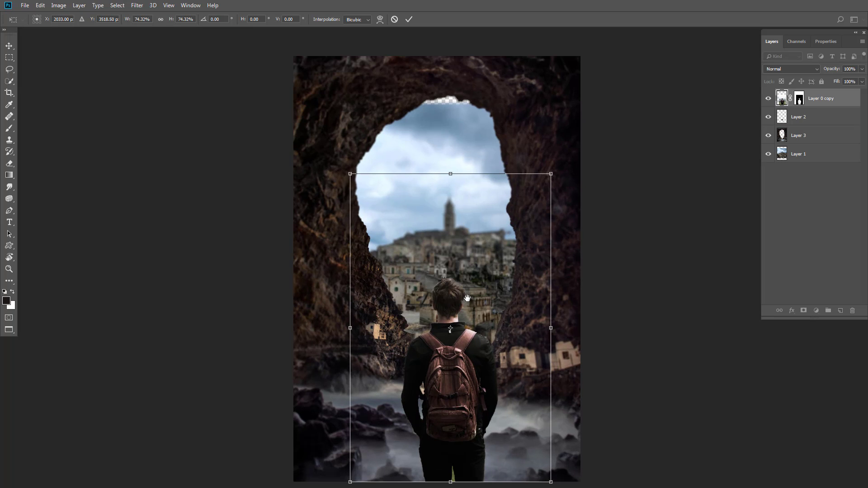
pyautogui.scroll(-2, 466, 305)
pyautogui.scroll(2, 449, 335)
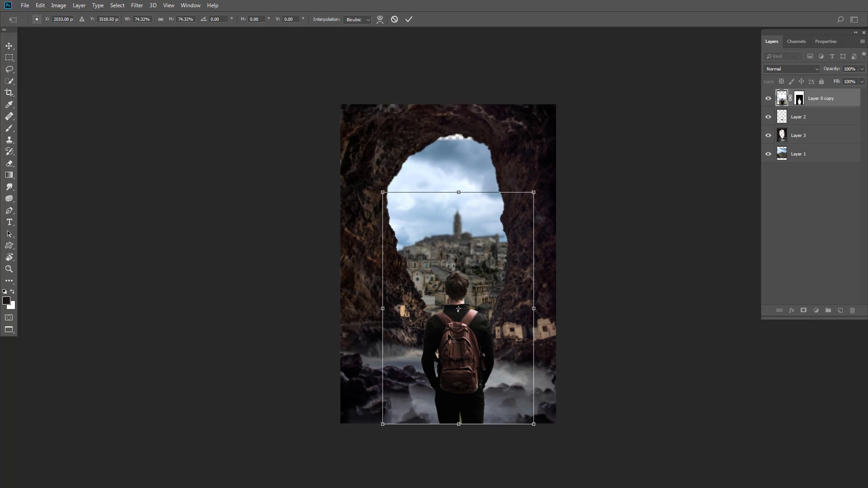
pyautogui.hotkey('alt', 'space')
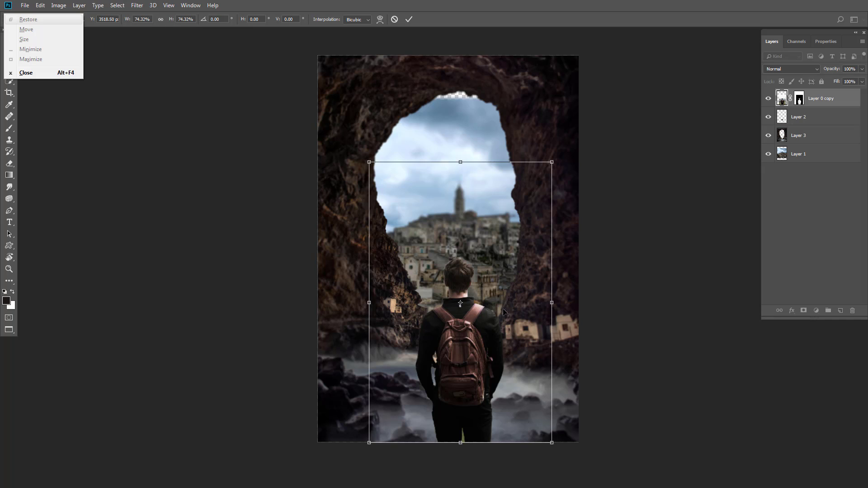
pyautogui.press('Escape')
pyautogui.press('Return')
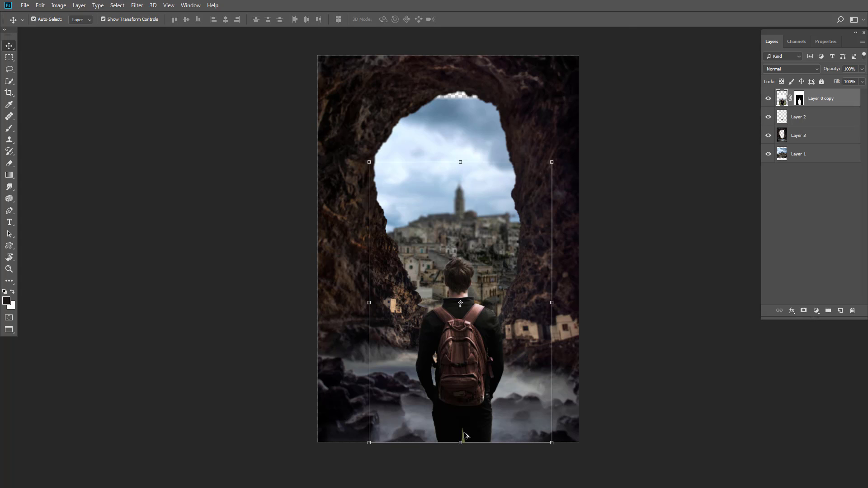
# Lasso the green background gap between the man's legs, delete it and clear the selection
pyautogui.scroll(10, 465, 436)
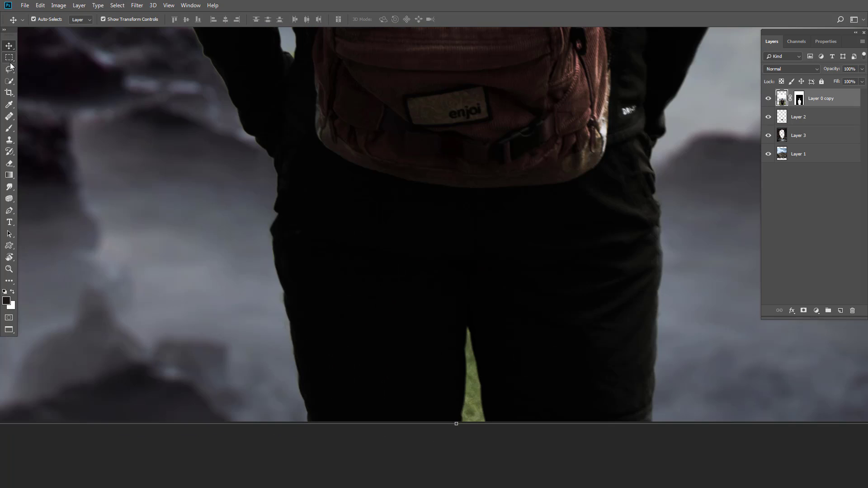
pyautogui.click(10, 69)
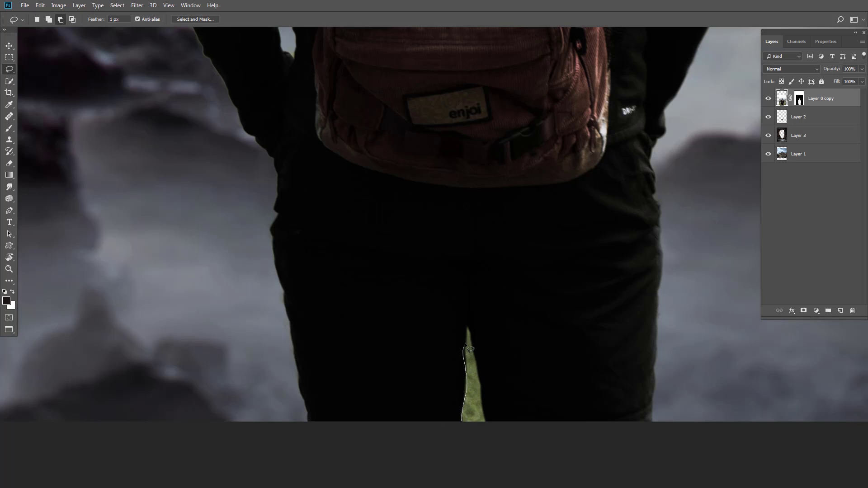
pyautogui.moveTo(466, 346)
pyautogui.mouseDown()
pyautogui.moveTo(468, 327)
pyautogui.moveTo(488, 427)
pyautogui.moveTo(460, 421)
pyautogui.mouseUp()
pyautogui.press('Delete')
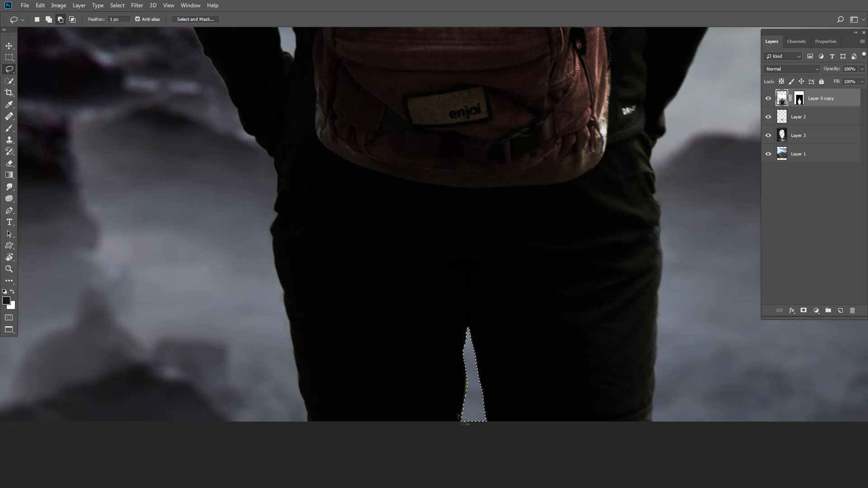
pyautogui.hotkey('ctrl', 'd')
pyautogui.scroll(-6, 453, 316)
pyautogui.moveTo(442, 183); pyautogui.dragTo(439, 365)
pyautogui.scroll(-4, 447, 274)
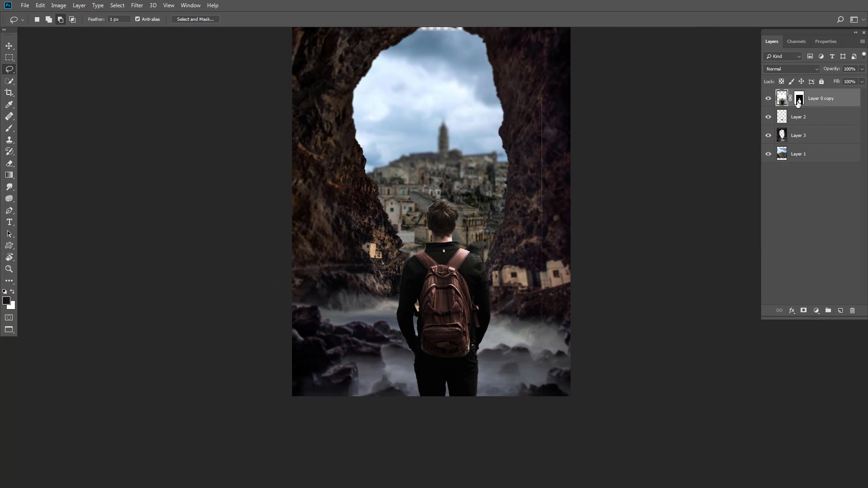
# Scale the backpacker layer down to about 94.5% and move him back to the canvas's lower edge
pyautogui.hotkey('ctrl', 't')
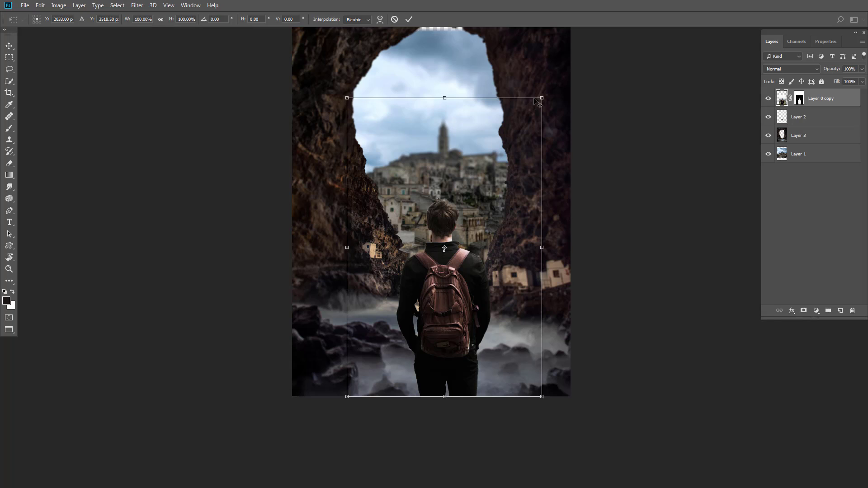
pyautogui.moveTo(540, 96); pyautogui.dragTo(536, 106)
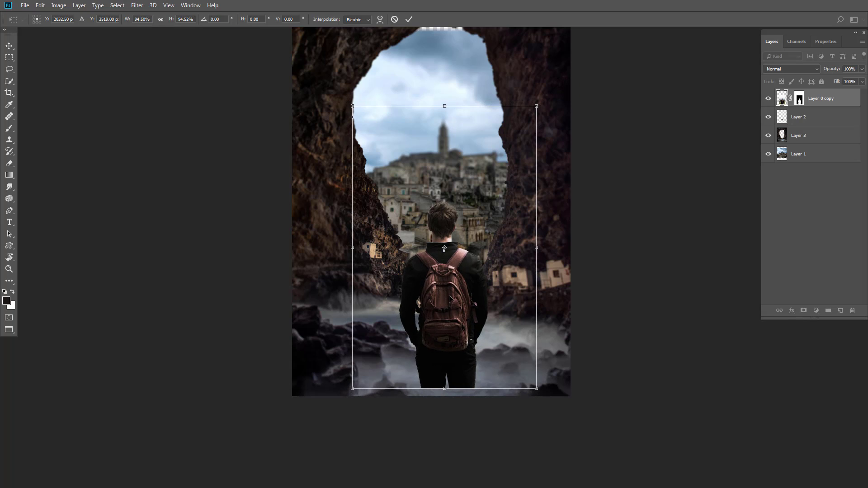
pyautogui.moveTo(450, 299); pyautogui.dragTo(450, 309)
pyautogui.press('Return')
pyautogui.press('l')
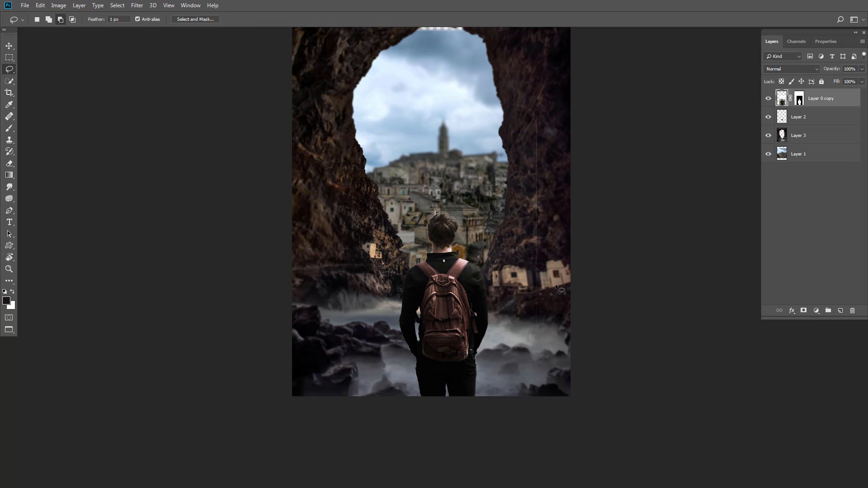
# Copy the sandy path photo into the cave composite and enlarge it to 150.27% so it covers the whole canvas
pyautogui.press('f')
pyautogui.press('f')
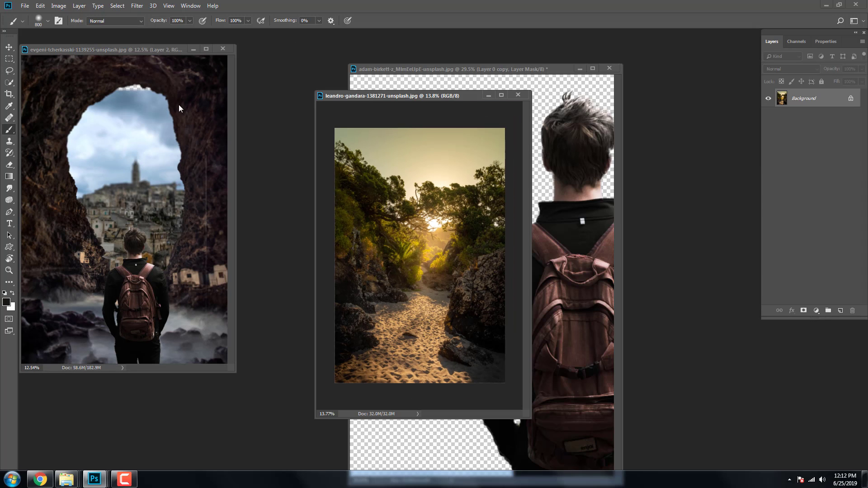
pyautogui.click(9, 47)
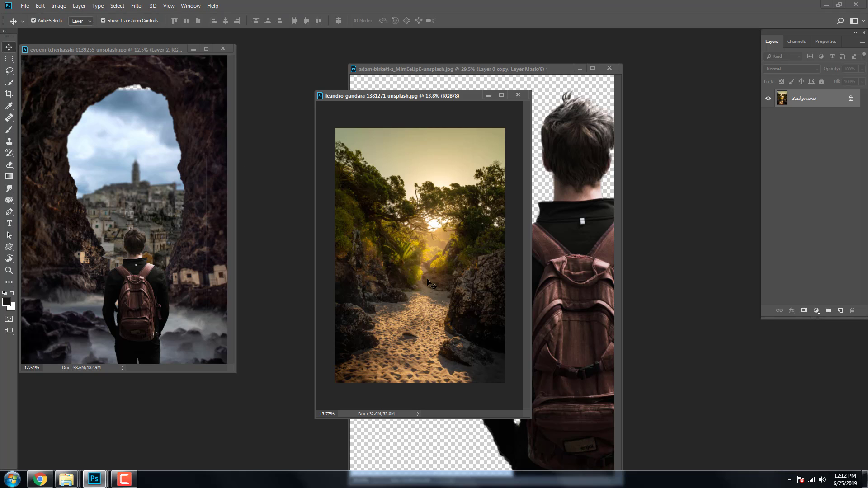
pyautogui.moveTo(431, 284); pyautogui.dragTo(112, 300)
pyautogui.press('f')
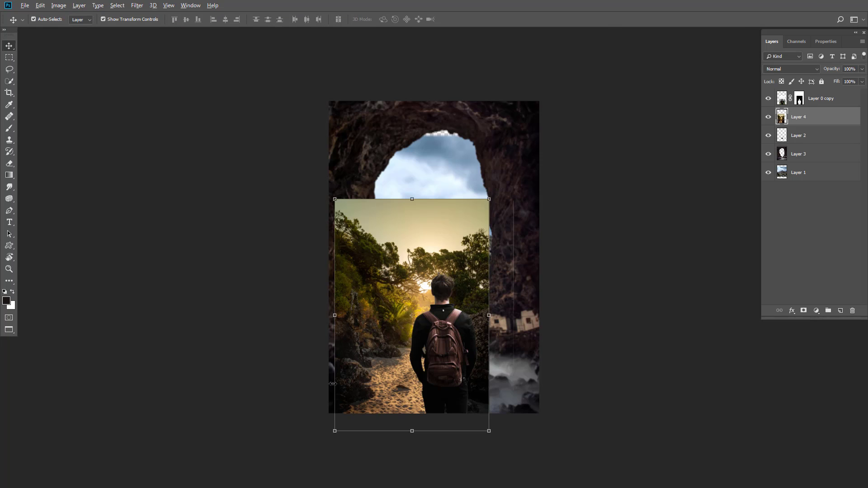
pyautogui.hotkey('ctrl', '0')
pyautogui.moveTo(362, 317); pyautogui.dragTo(350, 334)
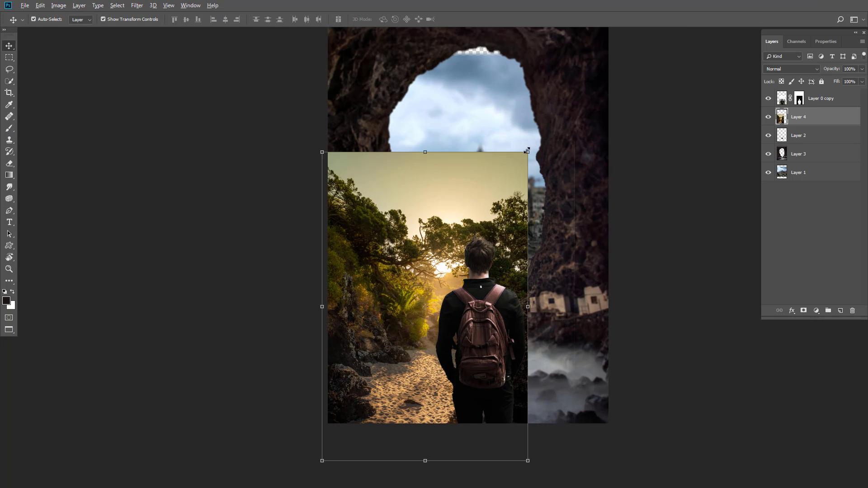
pyautogui.moveTo(527, 151); pyautogui.dragTo(579, 74)
pyautogui.moveTo(553, 347); pyautogui.dragTo(608, 248)
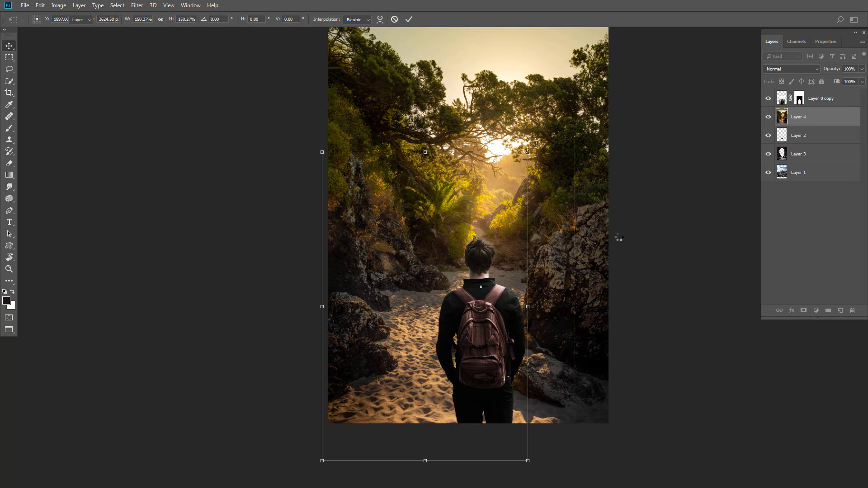
pyautogui.moveTo(552, 282); pyautogui.dragTo(448, 299)
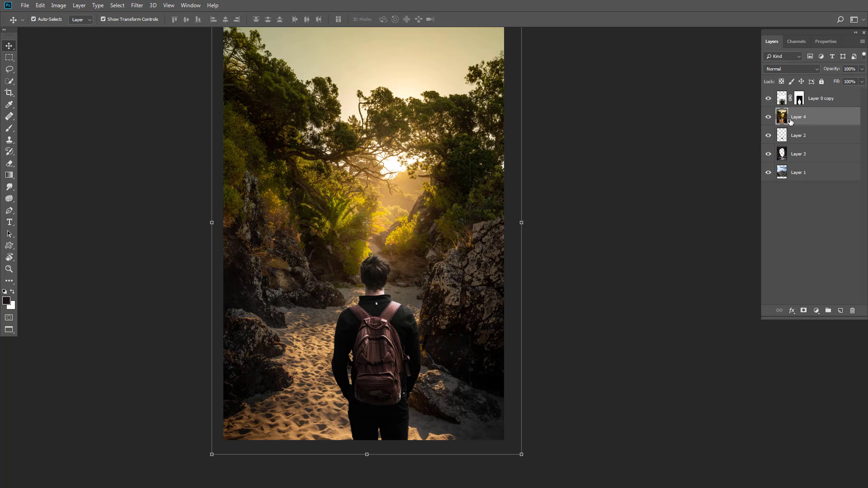
# Hide the backpacker layer and set the sandy path layer's blend mode to Multiply
pyautogui.click(768, 99)
pyautogui.click(785, 70)
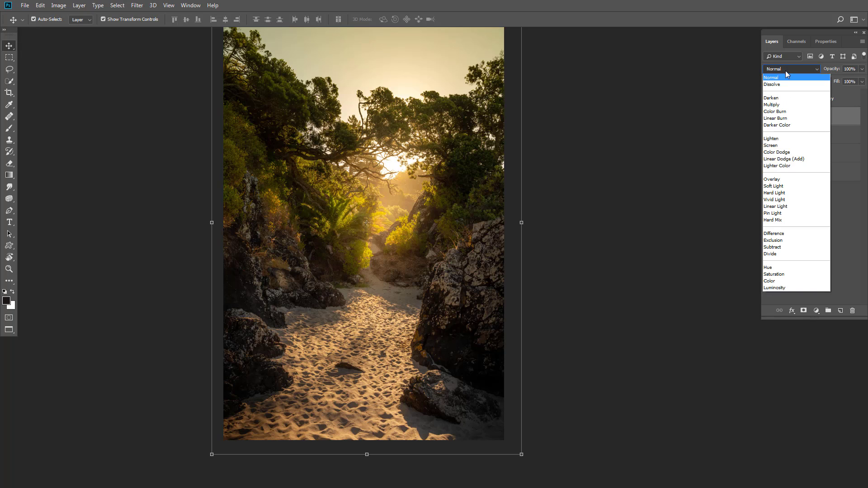
pyautogui.click(773, 106)
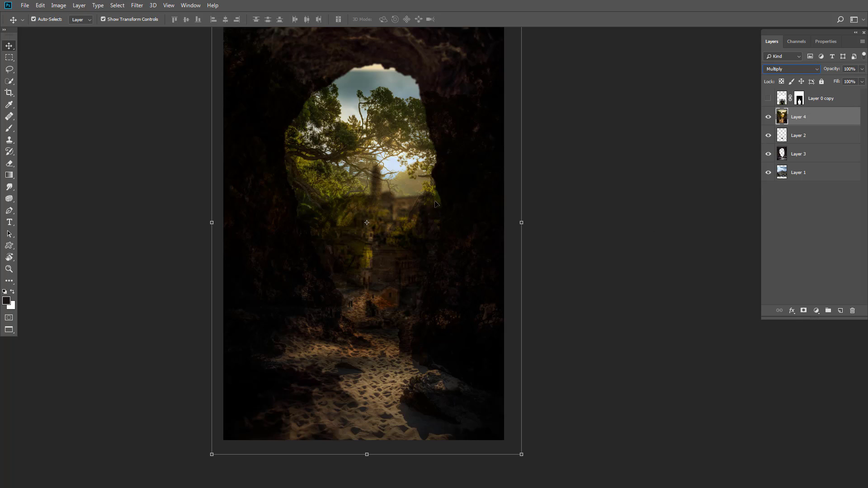
# Add a mask to the sandy path layer and paint it black over the cave walls, sky and town, keeping the sandy ground
pyautogui.click(803, 310)
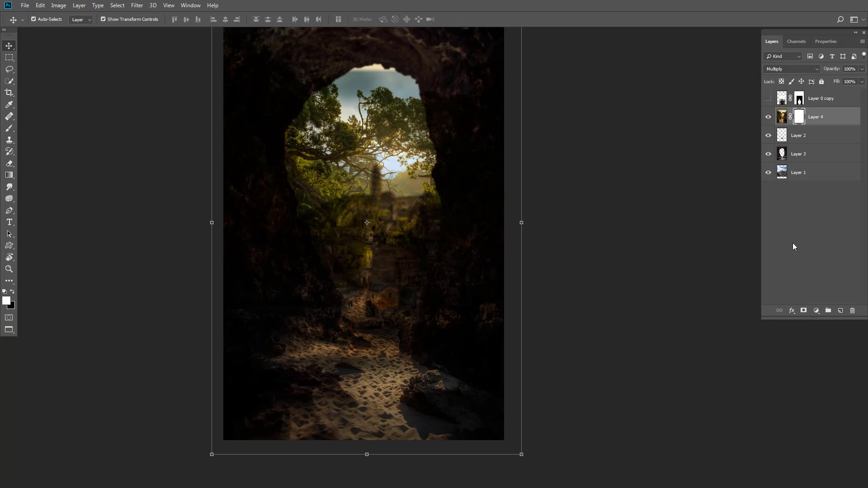
pyautogui.click(9, 128)
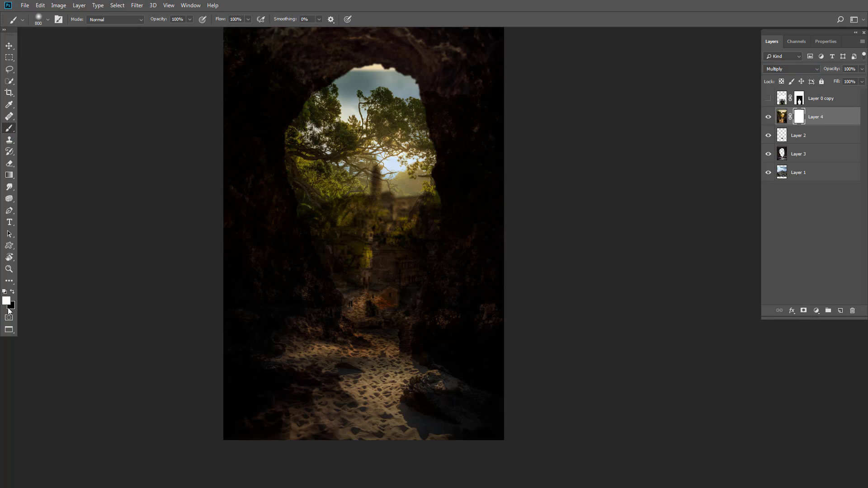
pyautogui.click(12, 292)
pyautogui.moveTo(341, 74)
pyautogui.mouseDown()
pyautogui.moveTo(274, 155)
pyautogui.moveTo(252, 100)
pyautogui.moveTo(216, 152)
pyautogui.moveTo(447, 75)
pyautogui.moveTo(343, 153)
pyautogui.moveTo(394, 85)
pyautogui.moveTo(399, 29)
pyautogui.moveTo(240, 67)
pyautogui.moveTo(281, 156)
pyautogui.moveTo(494, 121)
pyautogui.moveTo(363, 176)
pyautogui.moveTo(563, 158)
pyautogui.moveTo(315, 211)
pyautogui.moveTo(332, 175)
pyautogui.moveTo(402, 211)
pyautogui.moveTo(471, 258)
pyautogui.moveTo(479, 275)
pyautogui.moveTo(267, 229)
pyautogui.moveTo(237, 206)
pyautogui.moveTo(248, 299)
pyautogui.moveTo(283, 253)
pyautogui.moveTo(310, 244)
pyautogui.moveTo(350, 271)
pyautogui.moveTo(379, 245)
pyautogui.moveTo(392, 308)
pyautogui.moveTo(368, 284)
pyautogui.moveTo(377, 319)
pyautogui.moveTo(451, 269)
pyautogui.moveTo(508, 365)
pyautogui.mouseUp()
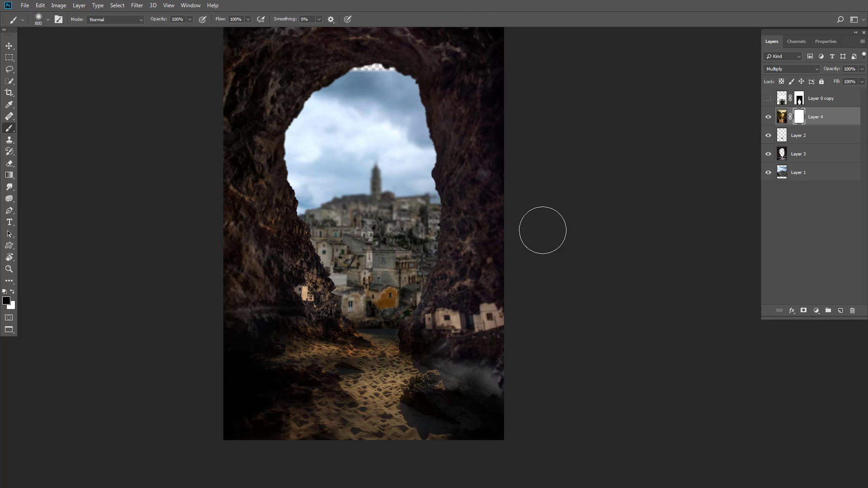
# Enlarge the town background, Layer 1, to about 107.45% to fill the transparent gap at the top of the cave opening
pyautogui.click(782, 176)
pyautogui.hotkey('ctrl', 't')
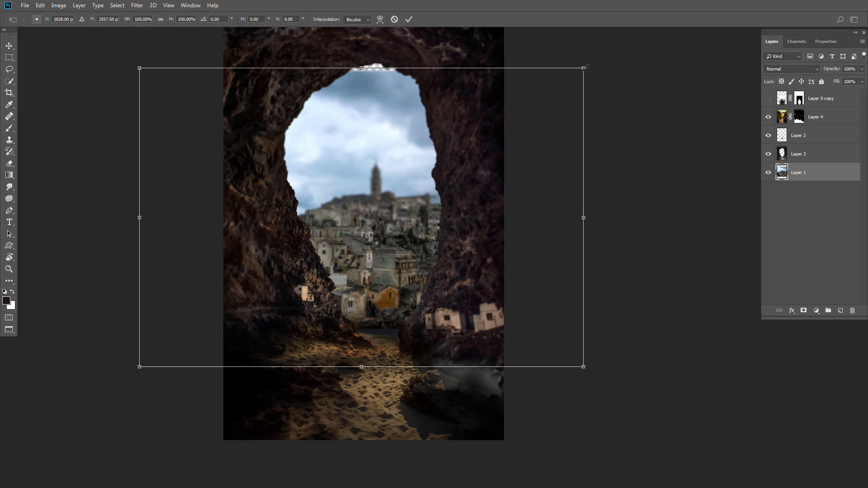
pyautogui.moveTo(585, 67); pyautogui.dragTo(586, 76)
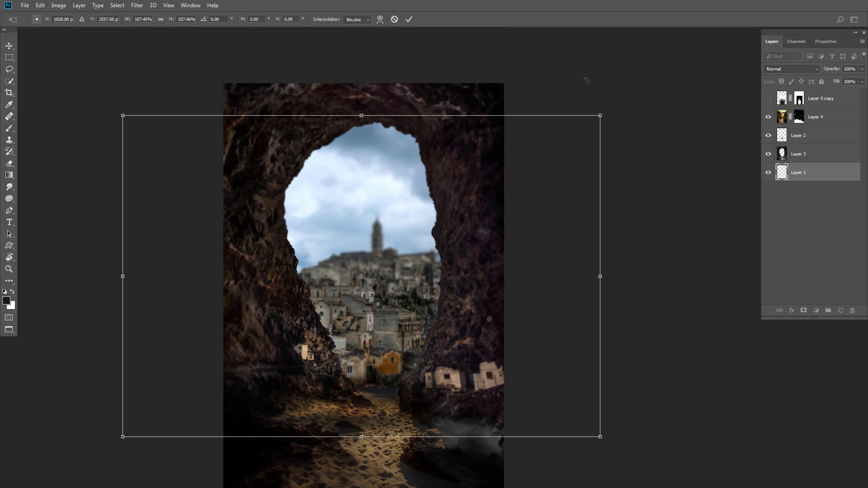
pyautogui.press('Return')
pyautogui.press('b')
pyautogui.moveTo(397, 369); pyautogui.dragTo(381, 301)
pyautogui.scroll(-4, 382, 301)
pyautogui.scroll(3, 371, 367)
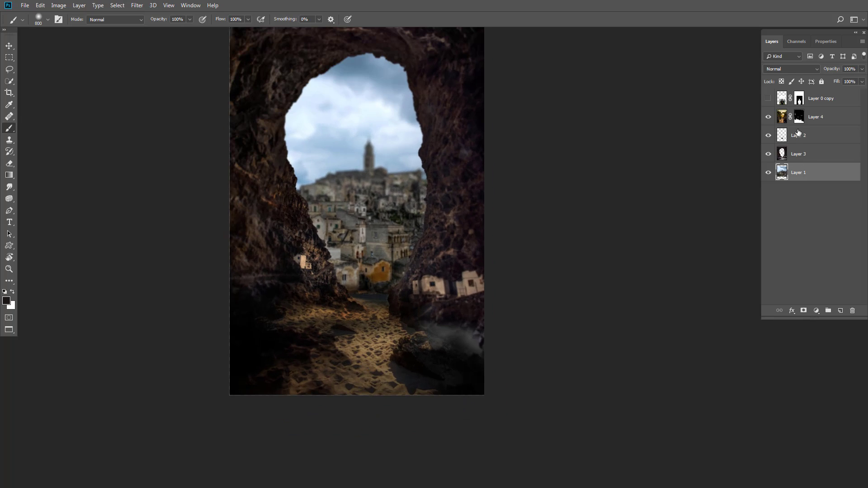
# Paint white on Layer 4's mask over the remaining mist and lower cave sides to bring back the dark path photo there
pyautogui.click(800, 102)
pyautogui.click(800, 114)
pyautogui.moveTo(421, 364)
pyautogui.mouseDown()
pyautogui.moveTo(460, 340)
pyautogui.moveTo(415, 336)
pyautogui.moveTo(421, 344)
pyautogui.moveTo(485, 331)
pyautogui.moveTo(403, 310)
pyautogui.mouseUp()
pyautogui.press('x')
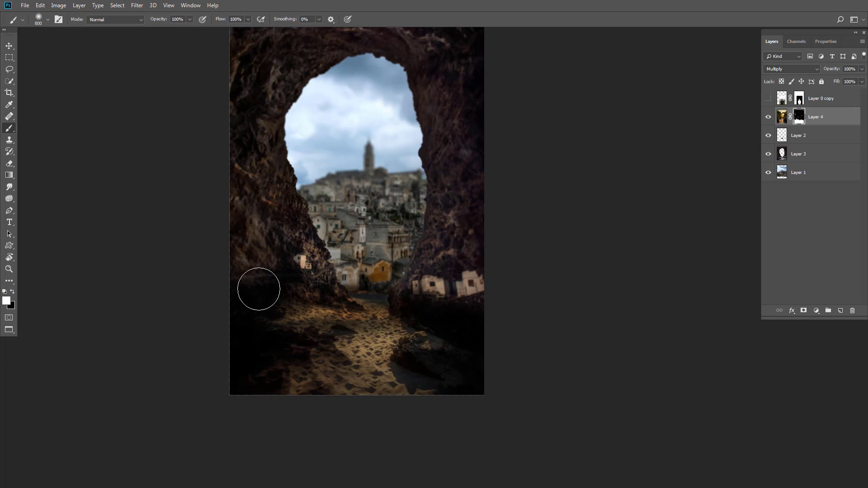
pyautogui.moveTo(454, 303); pyautogui.dragTo(472, 311)
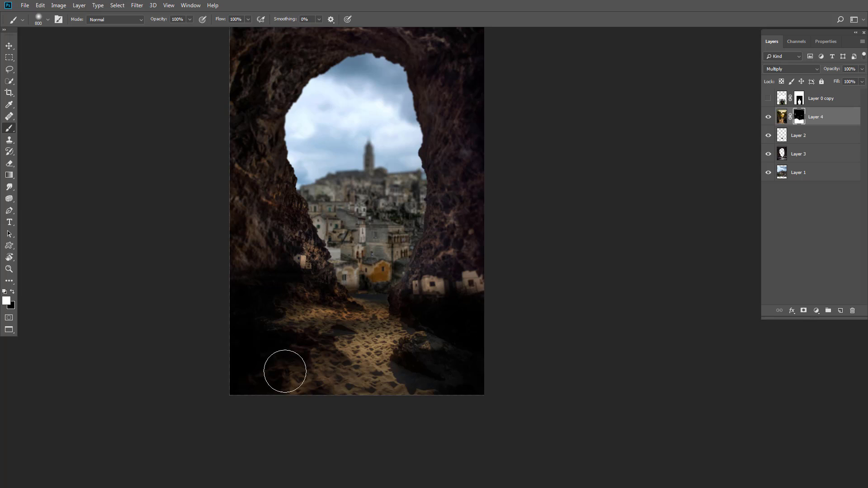
# Show the backpacker layer again and scale him down to about 95.7%
pyautogui.click(814, 103)
pyautogui.press('x')
pyautogui.click(768, 98)
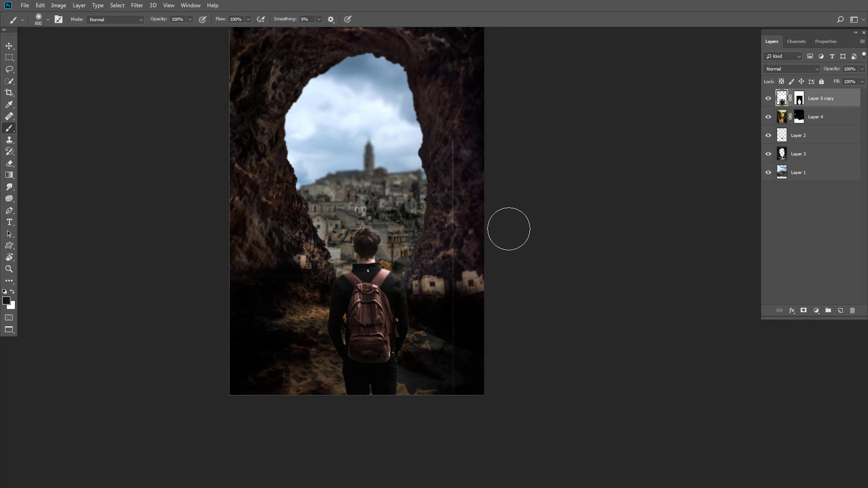
pyautogui.hotkey('ctrl', 't')
pyautogui.moveTo(454, 137); pyautogui.dragTo(449, 144)
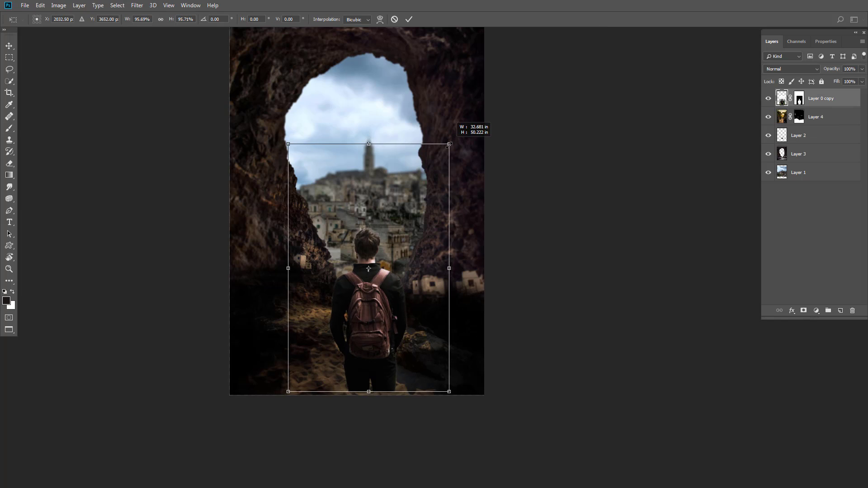
pyautogui.press('Return')
pyautogui.press('b')
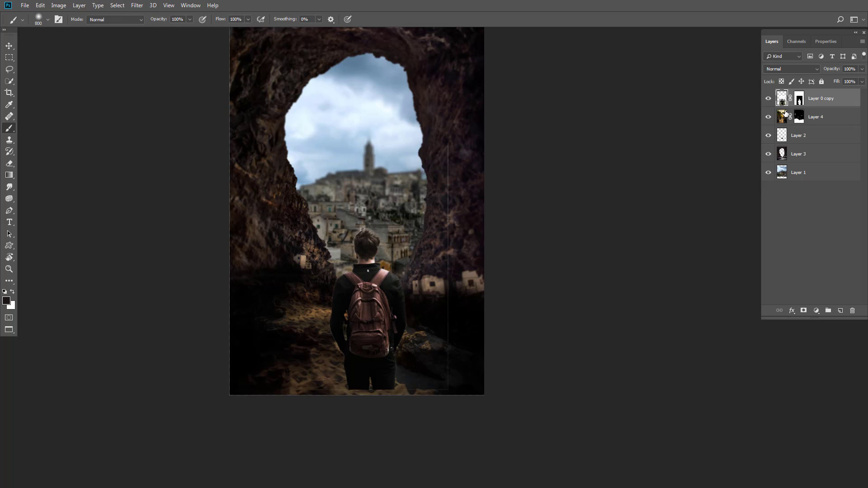
# Paint black on the backpacker layer's mask over the faint vertical edge line beside him to hide it
pyautogui.click(800, 100)
pyautogui.press('x')
pyautogui.press('x')
pyautogui.moveTo(434, 146); pyautogui.dragTo(449, 231)
pyautogui.press('x')
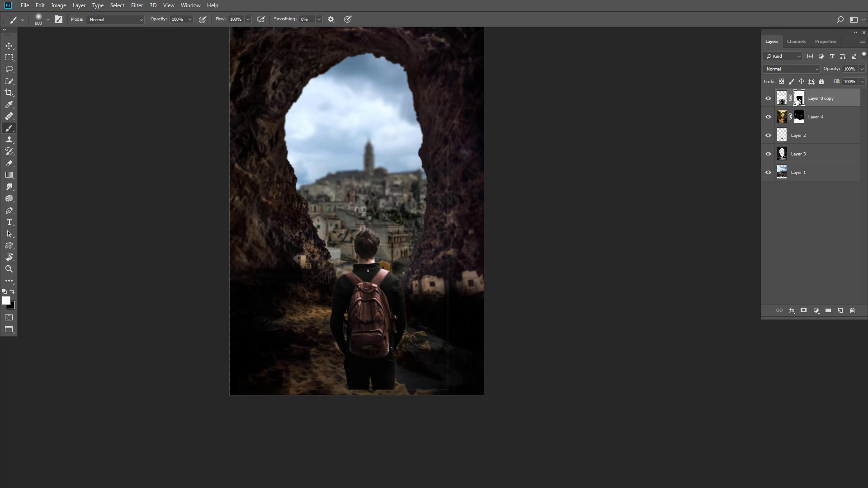
pyautogui.click(12, 292)
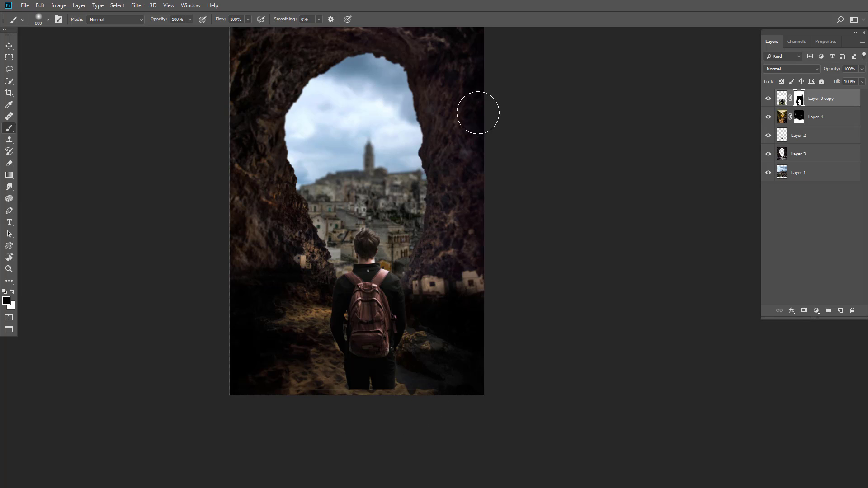
# Move the backpacker layer slightly down so his legs run off the lower edge of the image
pyautogui.click(9, 46)
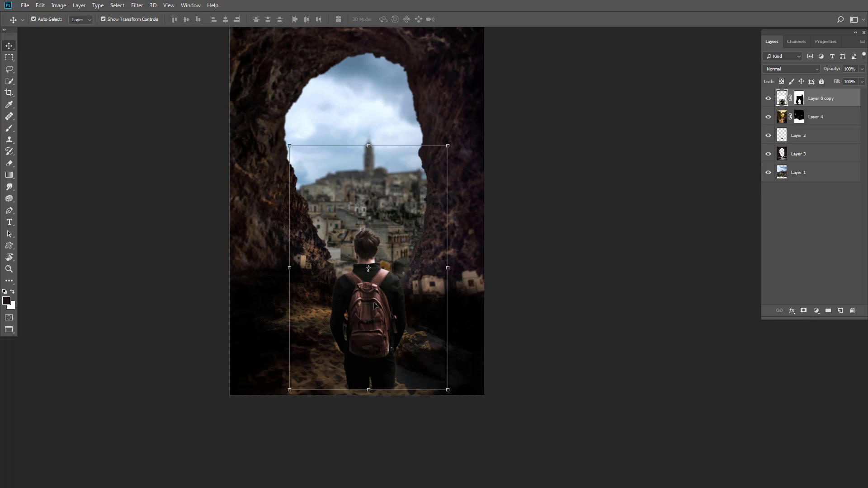
pyautogui.moveTo(394, 285); pyautogui.dragTo(397, 294)
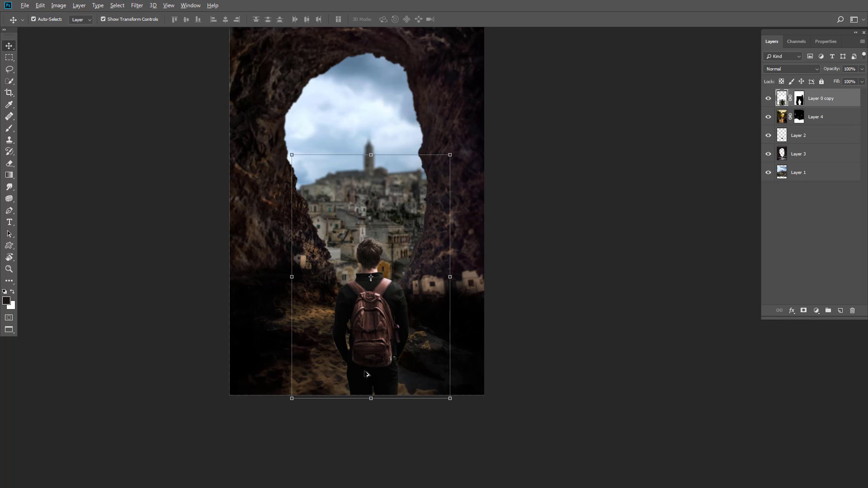
pyautogui.scroll(1, 367, 374)
pyautogui.scroll(-2, 370, 333)
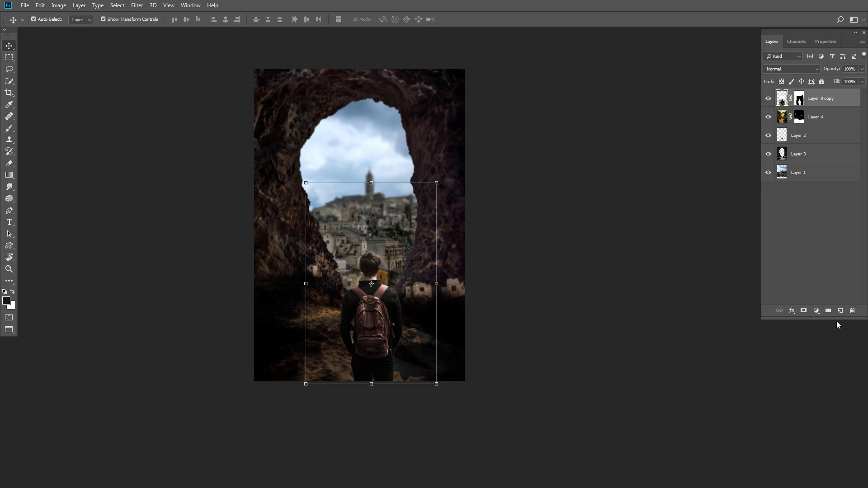
# Add a Black & White adjustment layer above the backpacker with Soft Light blending and 66% opacity
pyautogui.click(816, 311)
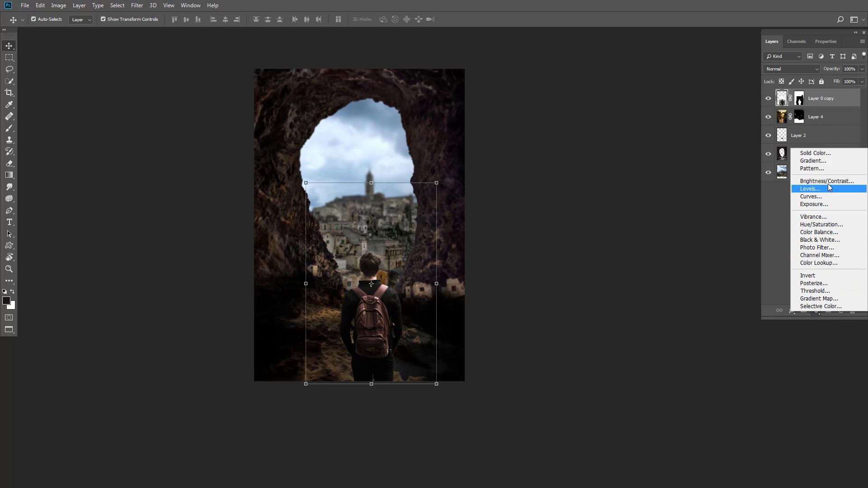
pyautogui.click(820, 241)
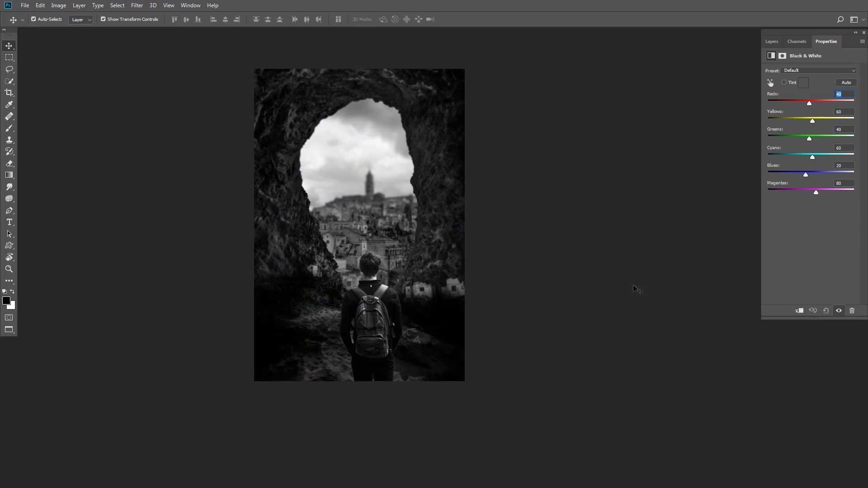
pyautogui.click(773, 42)
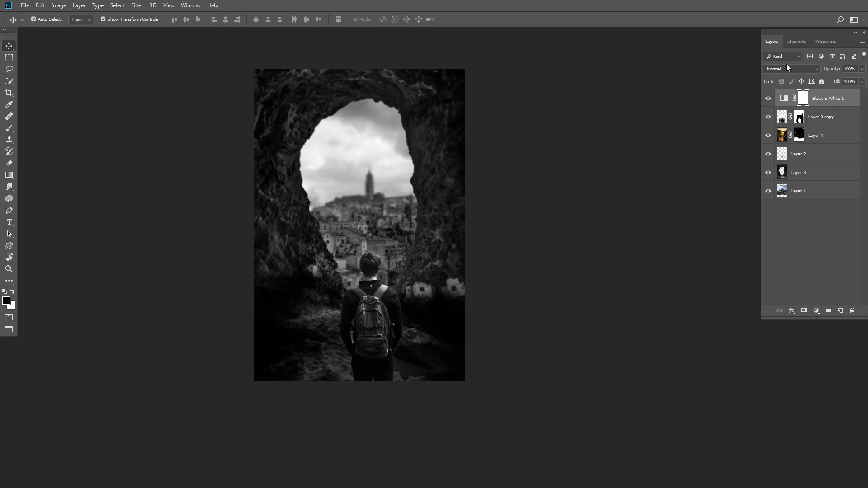
pyautogui.click(787, 69)
pyautogui.click(774, 189)
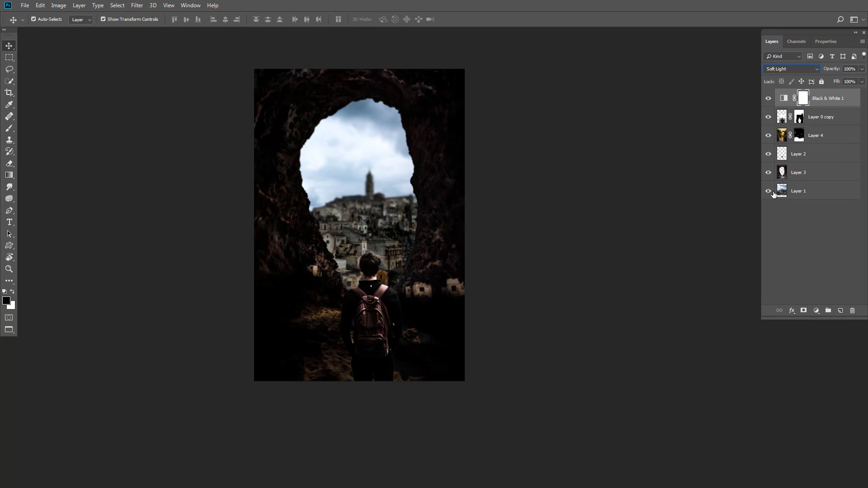
pyautogui.moveTo(514, 303); pyautogui.dragTo(480, 303)
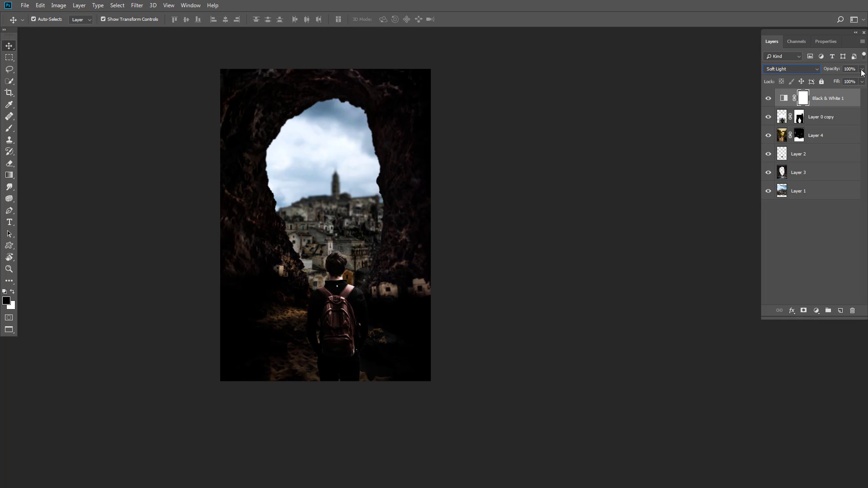
pyautogui.click(846, 79)
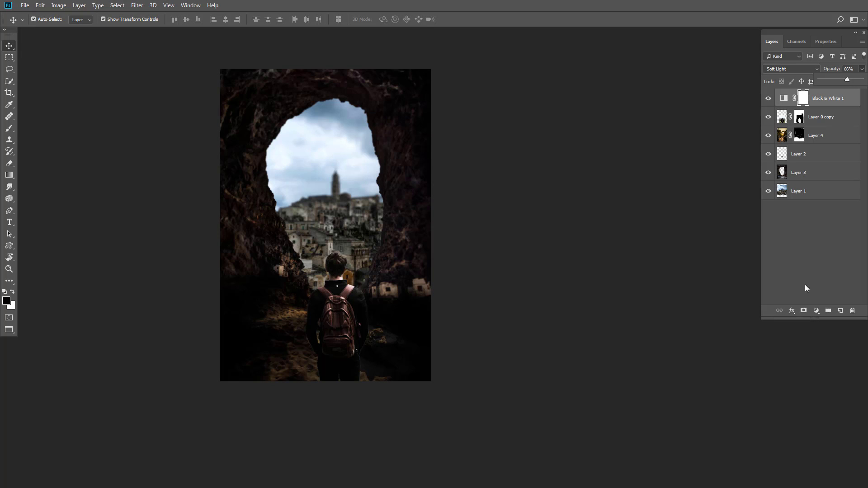
# Add a Color Lookup adjustment layer above the Black & White layer and load the 3Strip.look 3DLUT file
pyautogui.click(815, 310)
pyautogui.click(818, 260)
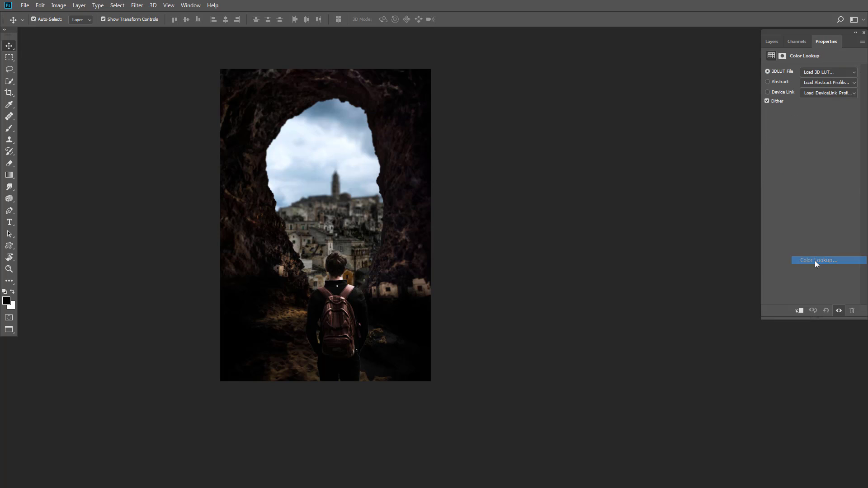
pyautogui.click(825, 73)
pyautogui.click(774, 125)
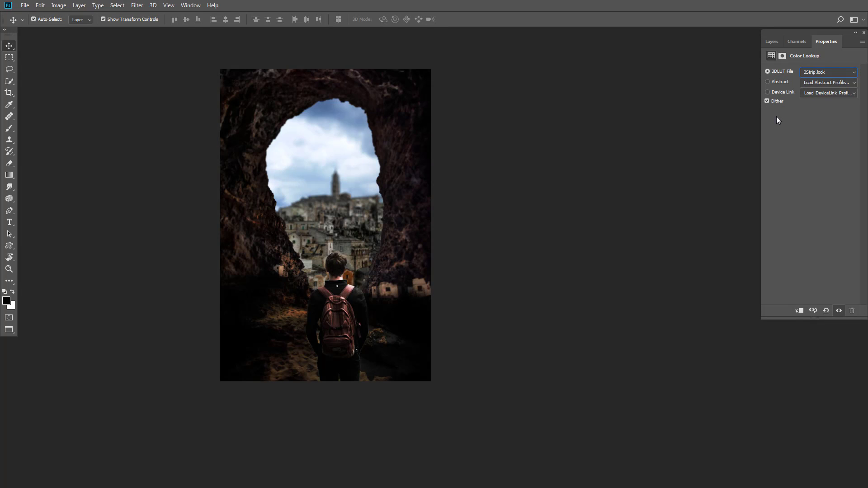
# Try the other 3DLUT looks one after another on the Color Lookup layer and settle on the Kodak 5205 Fuji look
pyautogui.press('Down')
pyautogui.press('Down')
pyautogui.press('Down')
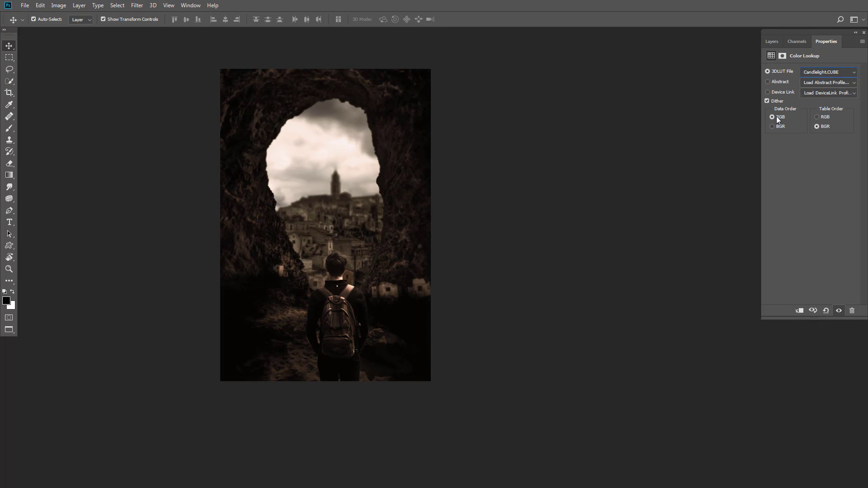
pyautogui.press('Down')
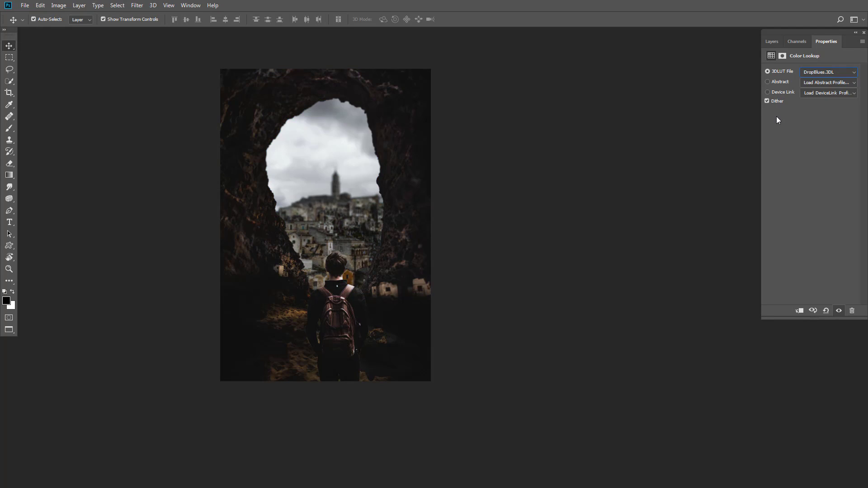
pyautogui.press('Down')
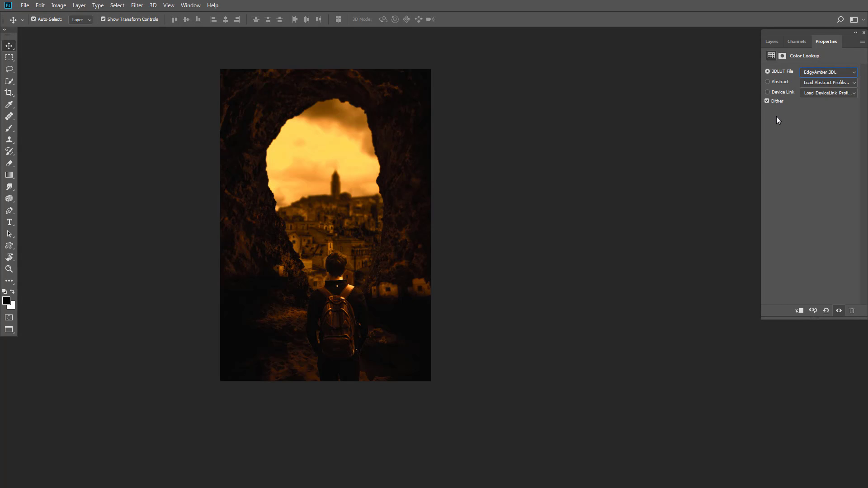
pyautogui.press('Down')
pyautogui.press('Down')
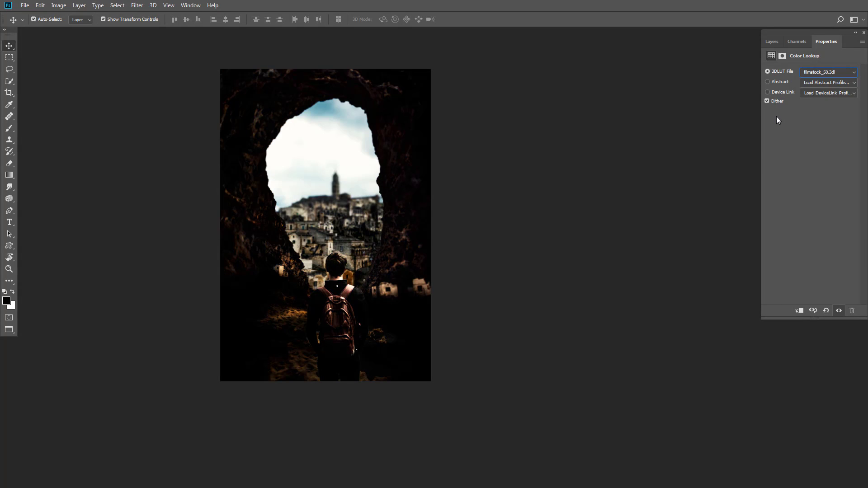
pyautogui.press('Down')
pyautogui.press('Down')
pyautogui.press('Down')
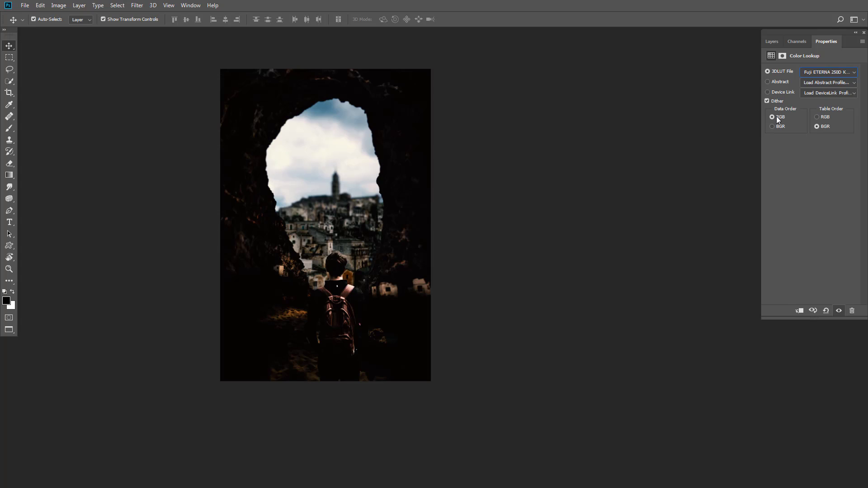
pyautogui.press('Down')
pyautogui.press('Down')
pyautogui.press('Down')
pyautogui.press('Down')
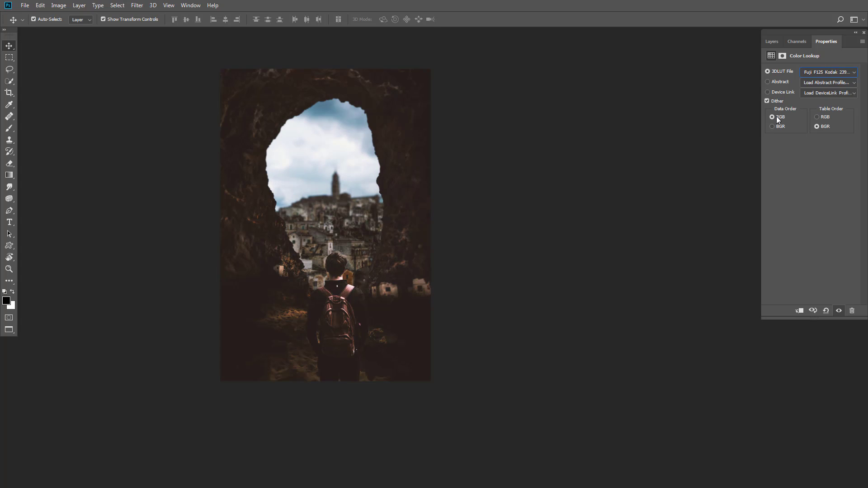
pyautogui.press('Up')
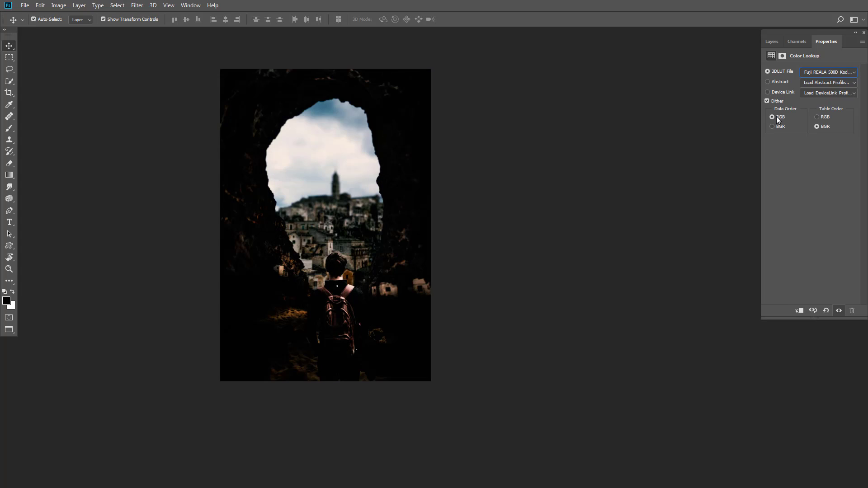
pyautogui.press('Down')
pyautogui.press('Down')
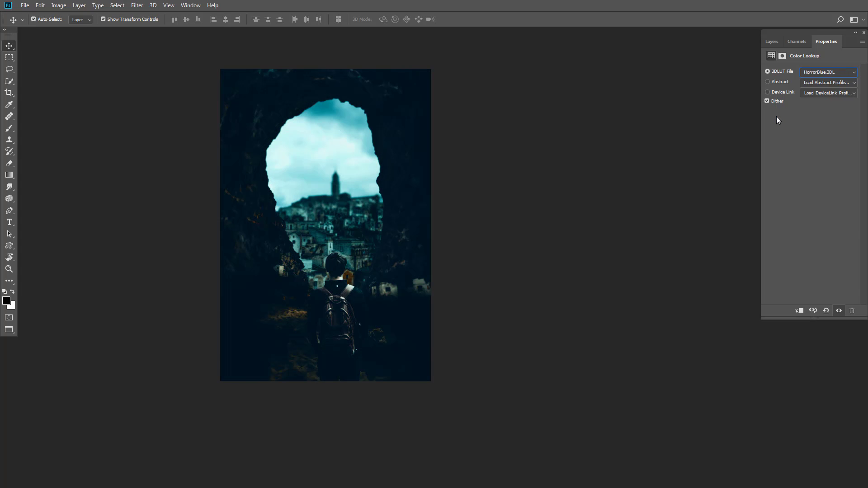
pyautogui.press('Down')
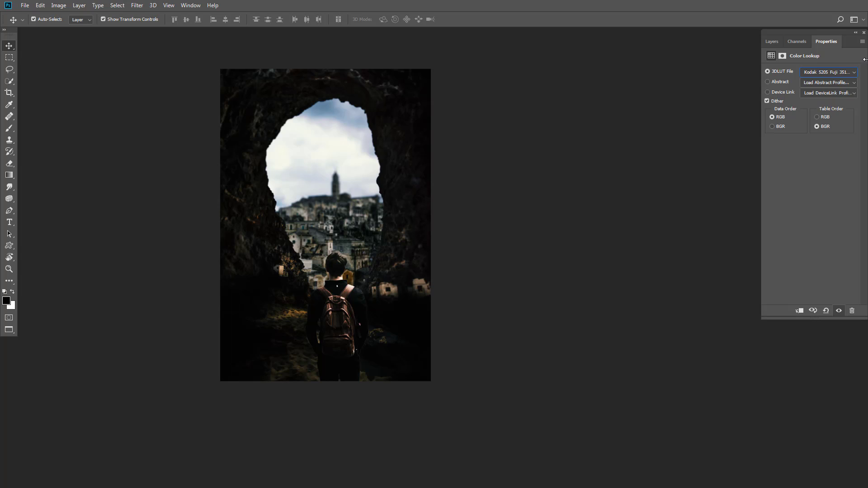
# Hide and show the Color Lookup layer to compare the composite with and without the color grade
pyautogui.click(772, 42)
pyautogui.click(768, 99)
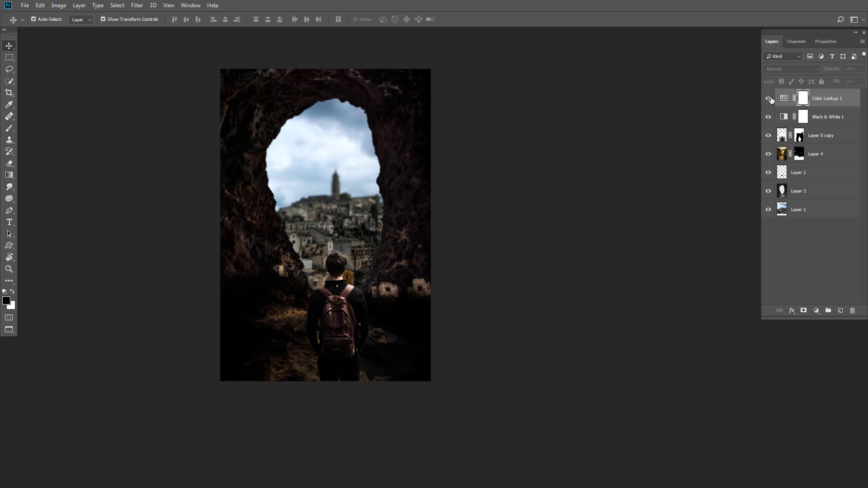
pyautogui.click(769, 99)
pyautogui.click(769, 98)
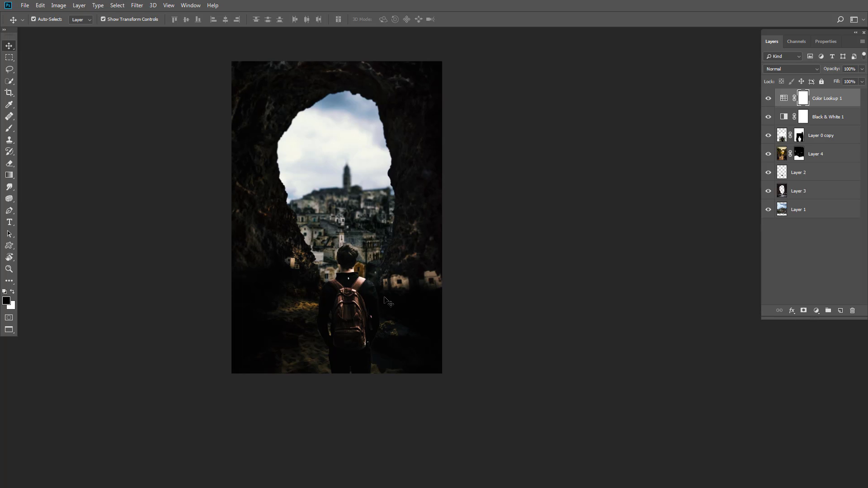
pyautogui.scroll(-2, 386, 302)
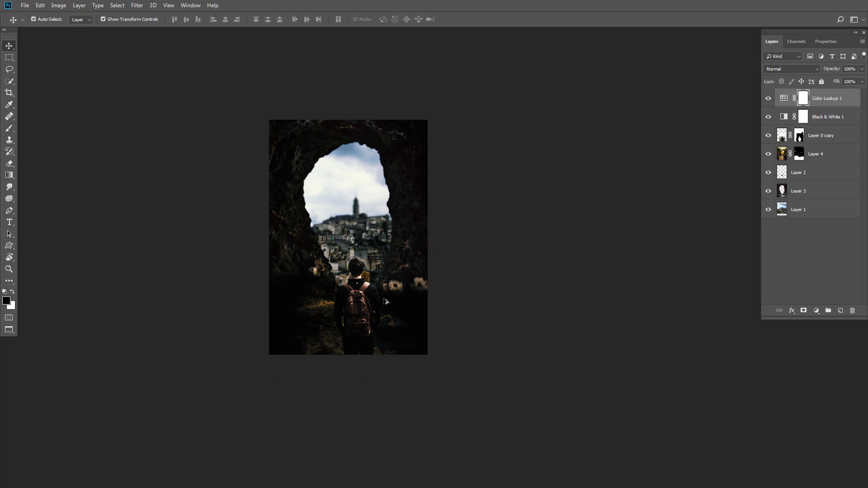
pyautogui.scroll(1, 385, 302)
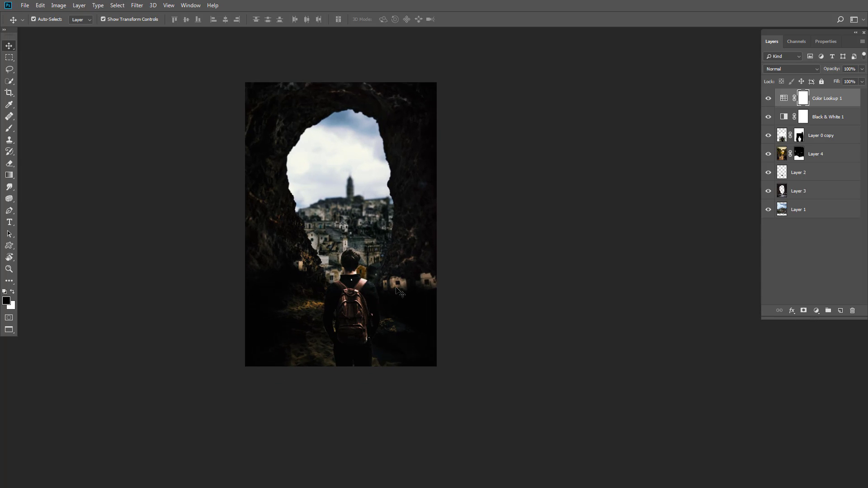
# Return to the standard screen mode and add a Levels adjustment layer with RGB output levels of 15 and 233
pyautogui.press('f')
pyautogui.press('f')
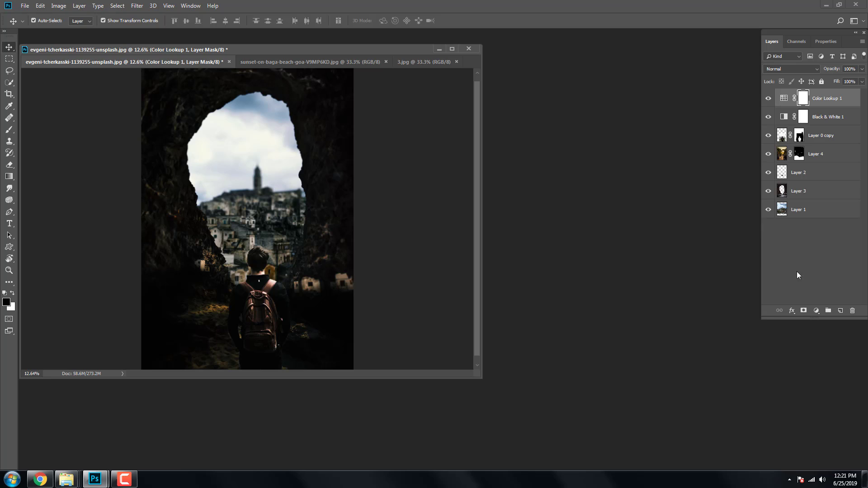
pyautogui.click(816, 311)
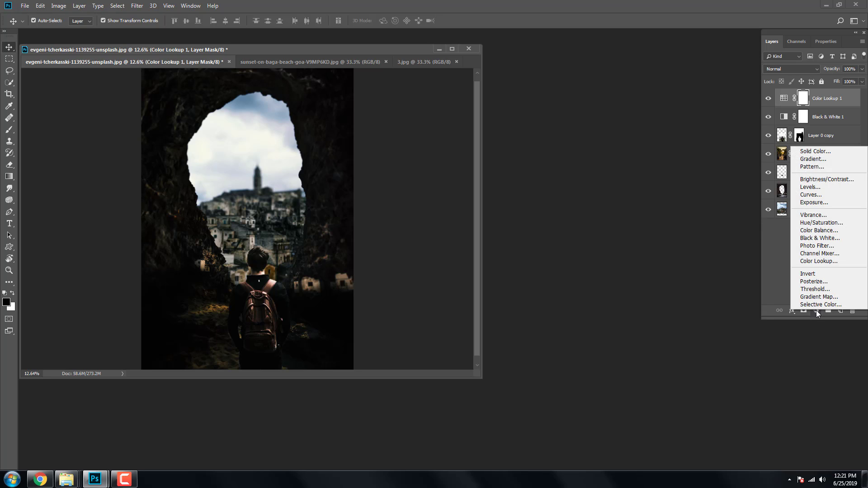
pyautogui.click(810, 187)
pyautogui.moveTo(782, 160); pyautogui.dragTo(783, 160)
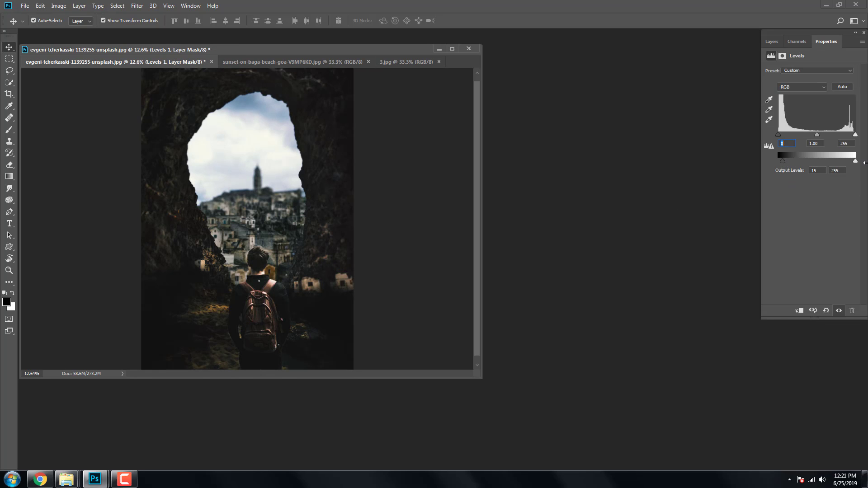
pyautogui.moveTo(855, 162); pyautogui.dragTo(848, 161)
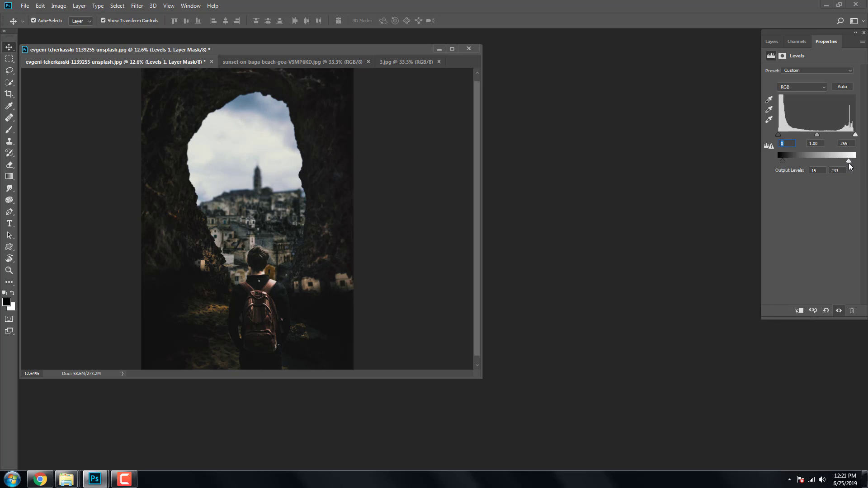
# Set the Levels adjustment's Blue channel to input levels 30, 0.48 and 237 and output levels 57 and 201
pyautogui.click(802, 87)
pyautogui.click(790, 117)
pyautogui.moveTo(785, 161); pyautogui.dragTo(788, 161)
pyautogui.moveTo(855, 161); pyautogui.dragTo(841, 162)
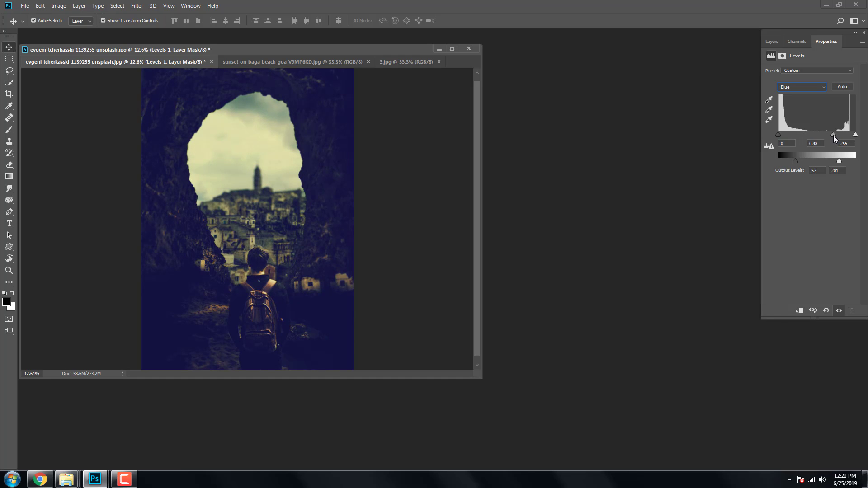
pyautogui.moveTo(855, 135); pyautogui.dragTo(850, 136)
pyautogui.moveTo(779, 135); pyautogui.dragTo(787, 135)
# Set the Levels adjustment's Green channel to input levels 0, 1.79 and 219 and output levels 36 and 219
pyautogui.click(792, 87)
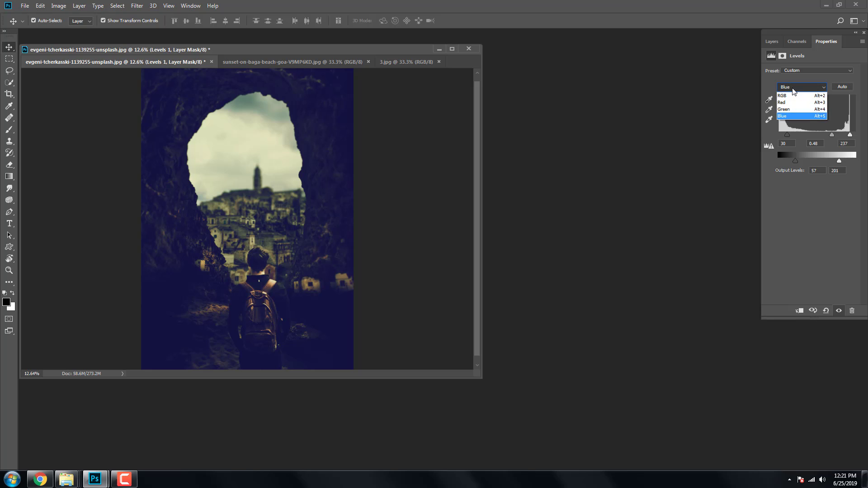
pyautogui.click(787, 113)
pyautogui.moveTo(780, 158); pyautogui.dragTo(792, 161)
pyautogui.moveTo(854, 161)
pyautogui.mouseDown()
pyautogui.moveTo(832, 161)
pyautogui.moveTo(844, 161)
pyautogui.mouseUp()
pyautogui.moveTo(792, 164)
pyautogui.mouseDown()
pyautogui.moveTo(804, 160)
pyautogui.moveTo(790, 159)
pyautogui.mouseUp()
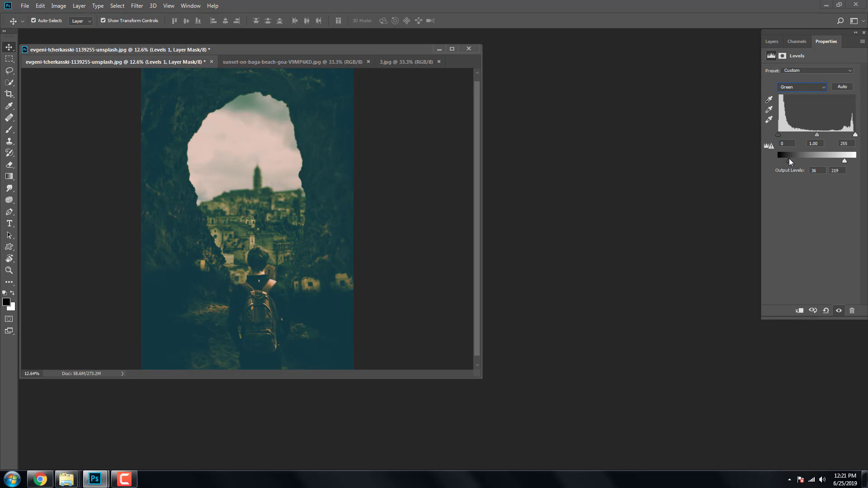
pyautogui.moveTo(818, 134); pyautogui.dragTo(775, 137)
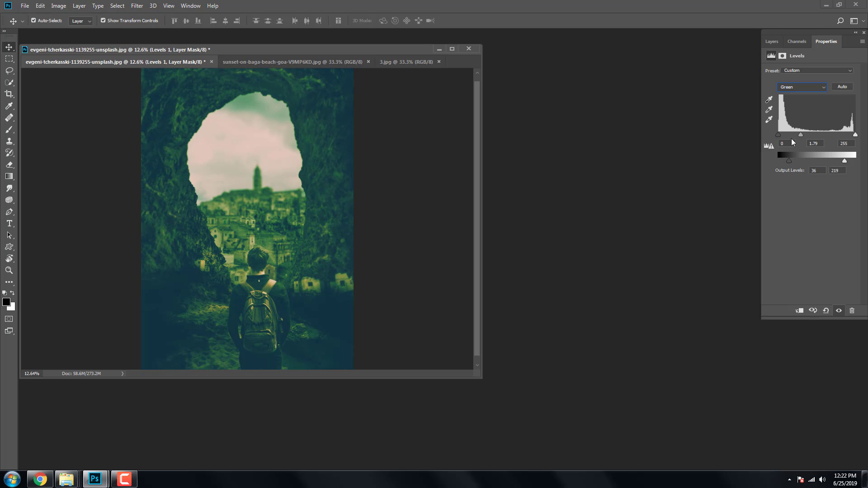
pyautogui.moveTo(855, 135); pyautogui.dragTo(839, 139)
# Set the Levels adjustment's Red channel to input levels 52, 2.11 and 255 and output levels 0 and 182
pyautogui.click(799, 89)
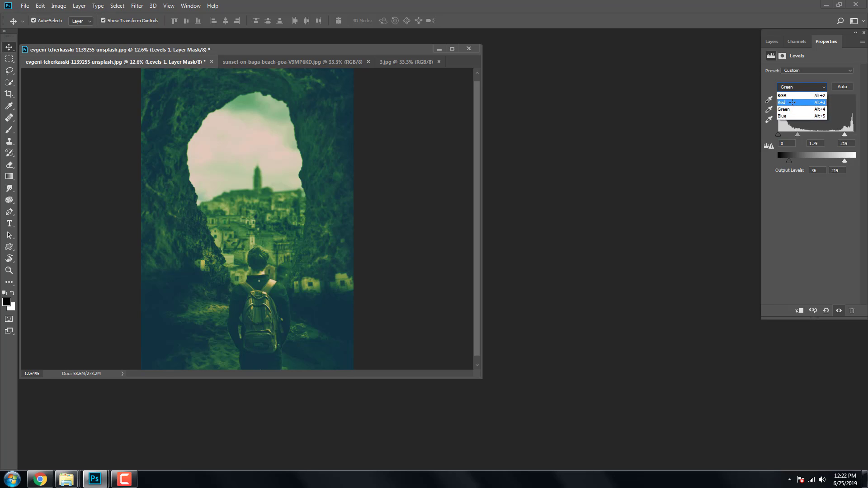
pyautogui.click(792, 102)
pyautogui.moveTo(797, 137)
pyautogui.mouseDown()
pyautogui.moveTo(816, 133)
pyautogui.moveTo(809, 133)
pyautogui.mouseUp()
pyautogui.moveTo(779, 163); pyautogui.dragTo(792, 162)
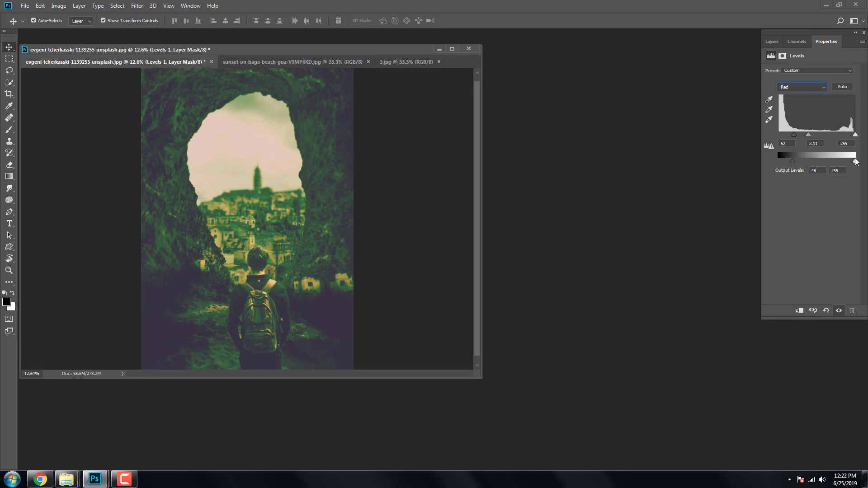
pyautogui.moveTo(854, 161); pyautogui.dragTo(775, 164)
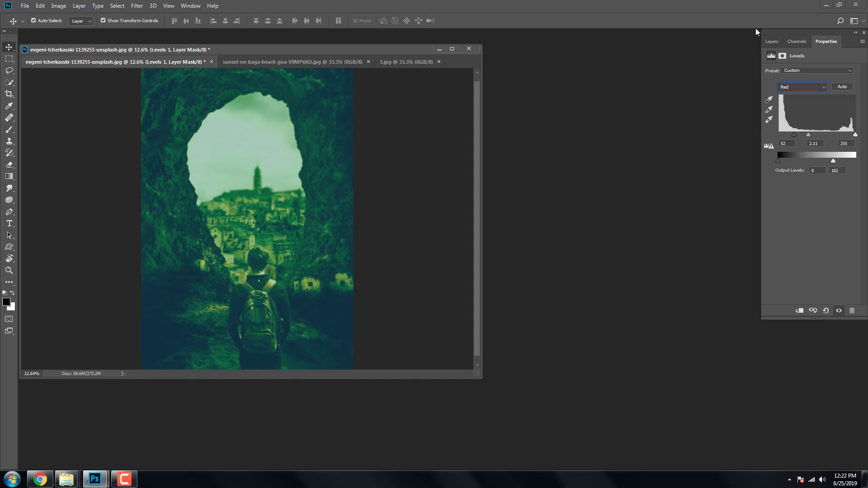
# Change the Levels 1 layer's blend mode to Soft Light
pyautogui.click(771, 41)
pyautogui.click(782, 71)
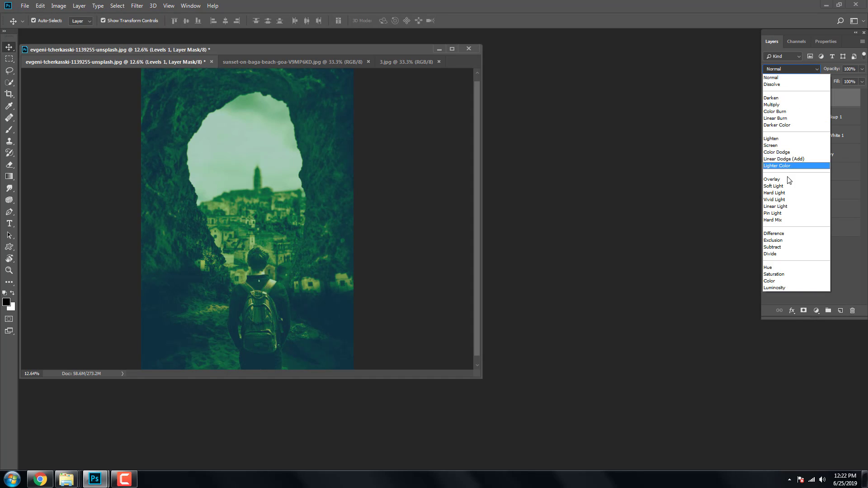
pyautogui.click(783, 188)
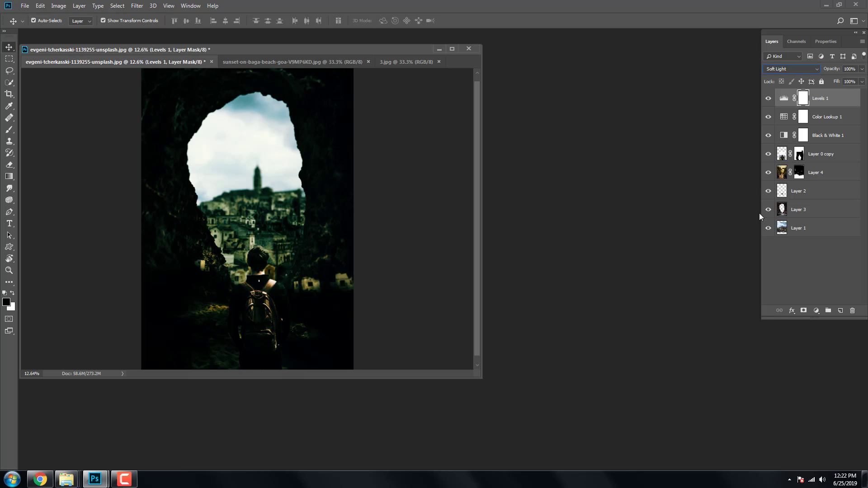
# Hide and show the Levels 1 layer twice to compare the composite with and without its color grade
pyautogui.click(768, 99)
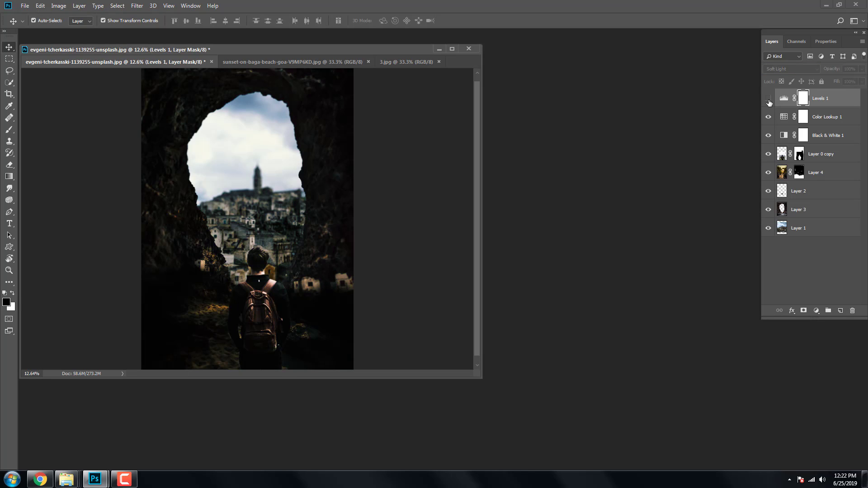
pyautogui.click(768, 100)
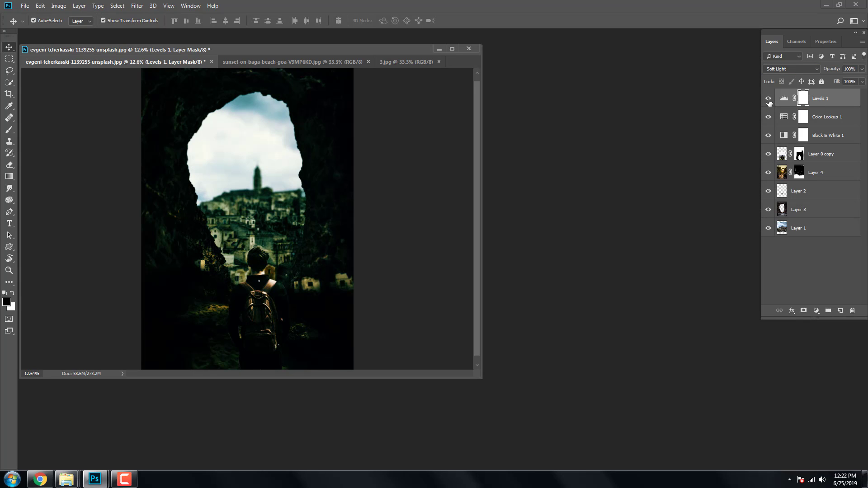
pyautogui.click(769, 99)
pyautogui.click(769, 100)
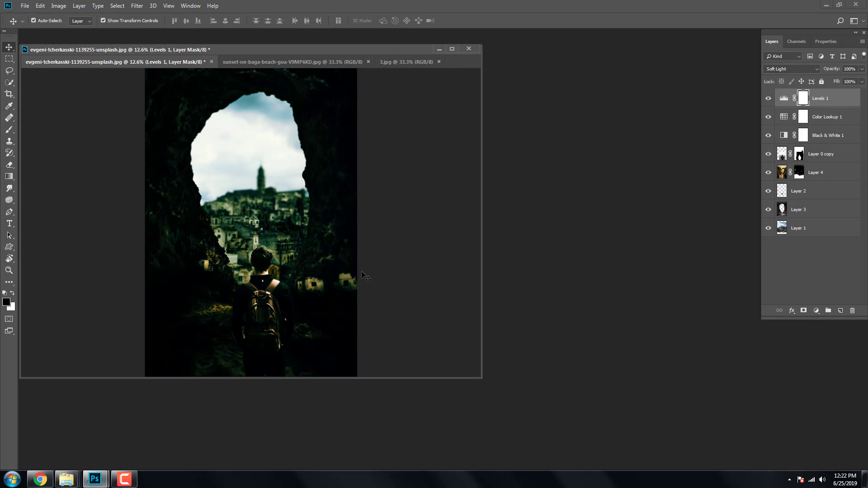
# Switch to full-screen mode with the menu bar and add an Exposure adjustment layer above Layer 0 copy with exposure +2.06
pyautogui.press('f')
pyautogui.click(248, 328)
pyautogui.click(453, 322)
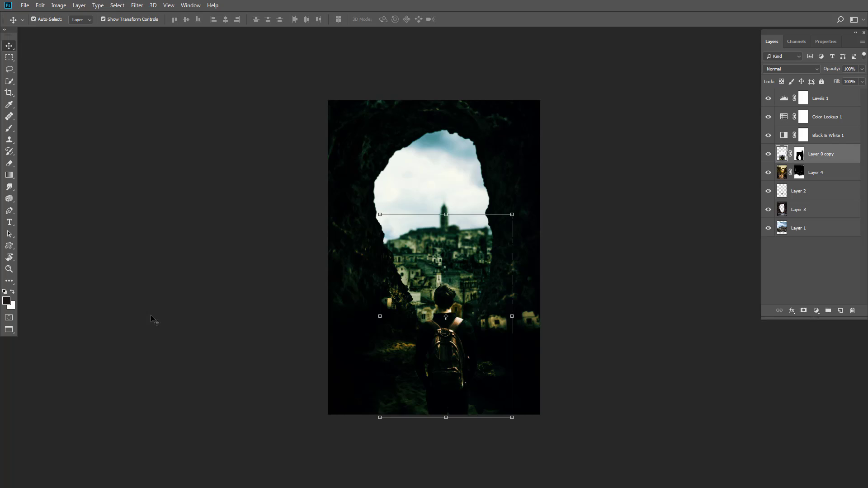
pyautogui.click(9, 269)
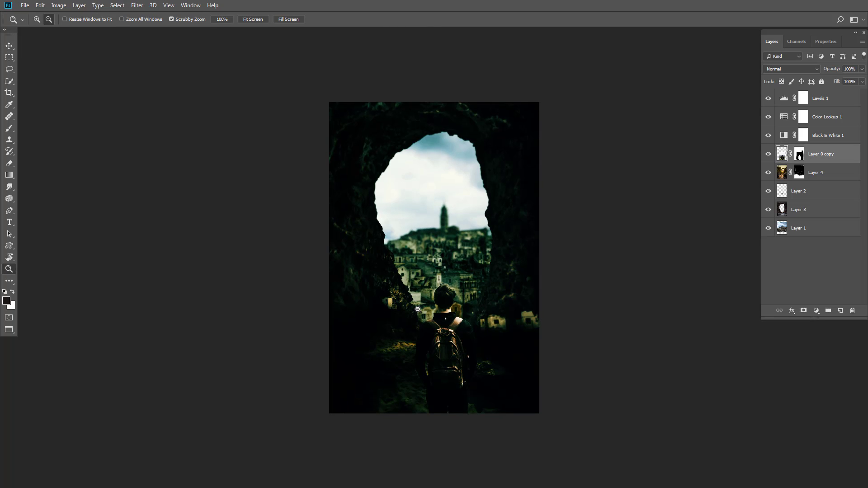
pyautogui.click(418, 310)
pyautogui.click(418, 309)
pyautogui.moveTo(573, 345); pyautogui.dragTo(492, 319)
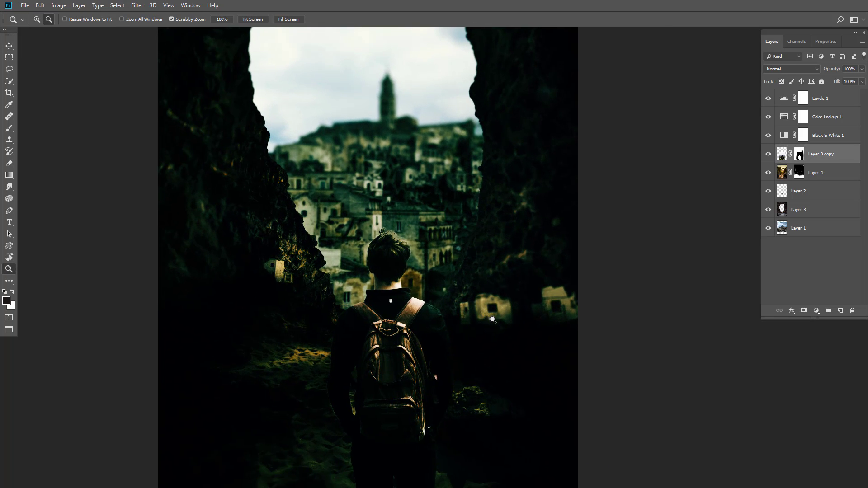
pyautogui.press('alt')
pyautogui.click(817, 311)
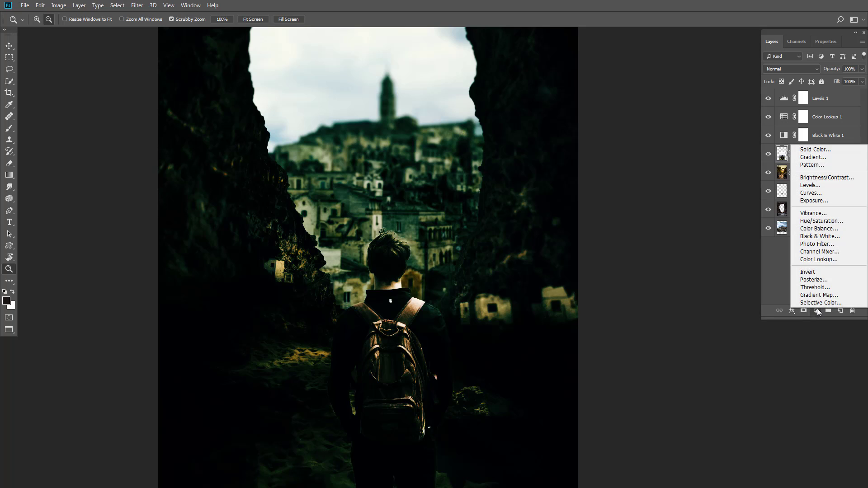
pyautogui.click(821, 202)
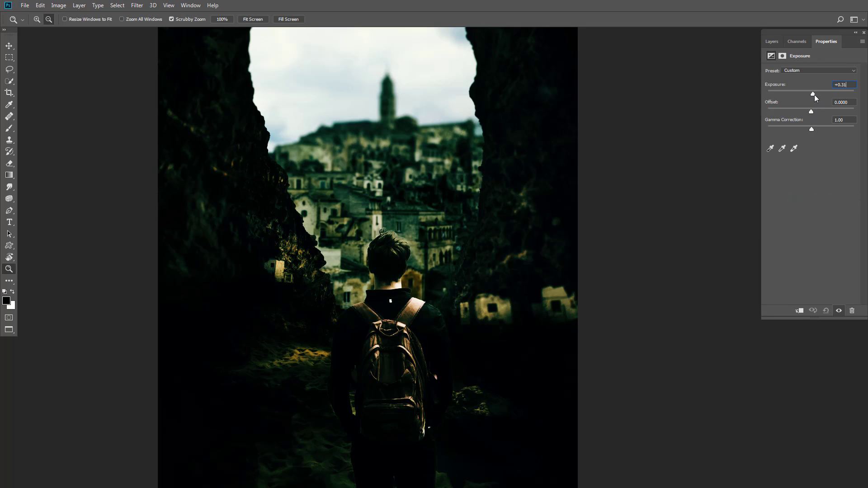
pyautogui.moveTo(823, 96)
pyautogui.mouseDown()
pyautogui.moveTo(831, 98)
pyautogui.moveTo(824, 99)
pyautogui.mouseUp()
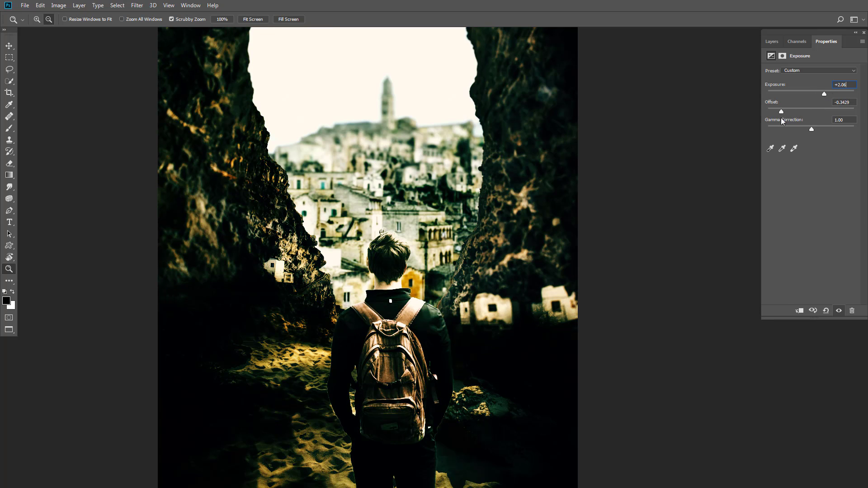
pyautogui.moveTo(781, 118); pyautogui.dragTo(811, 121)
# Move the Exposure 1 layer above Levels 1 and toggle its visibility to compare the effect
pyautogui.click(771, 41)
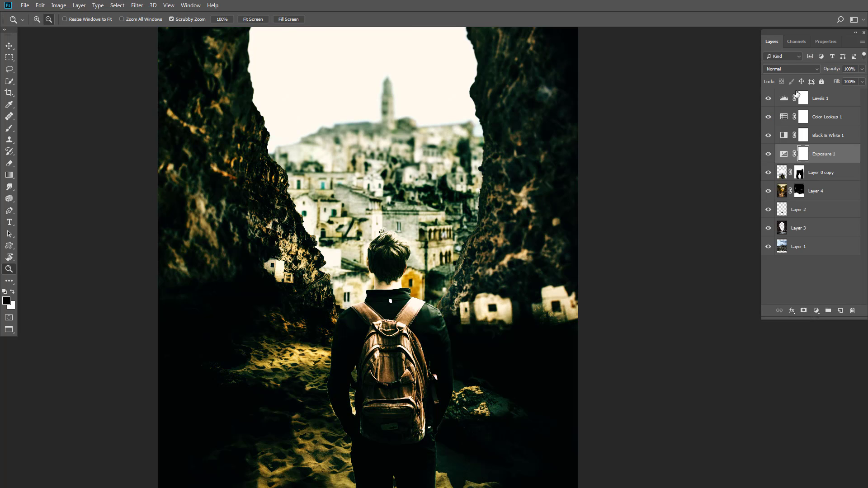
pyautogui.moveTo(816, 156); pyautogui.dragTo(811, 97)
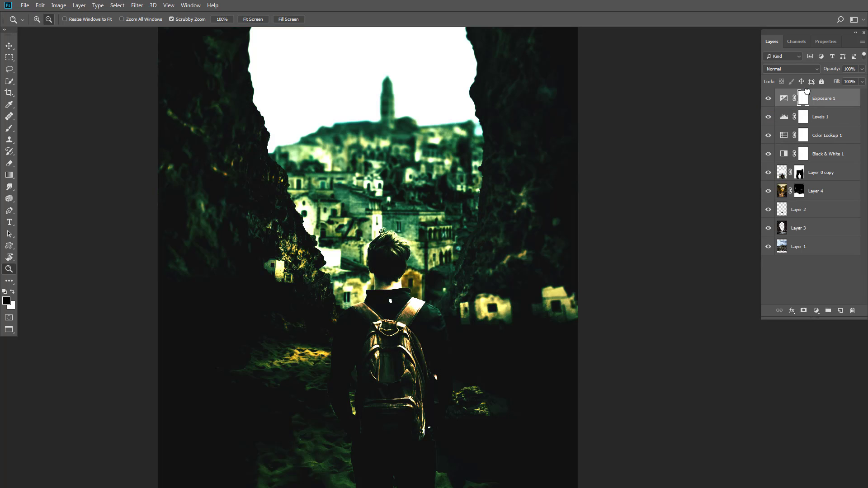
pyautogui.click(769, 99)
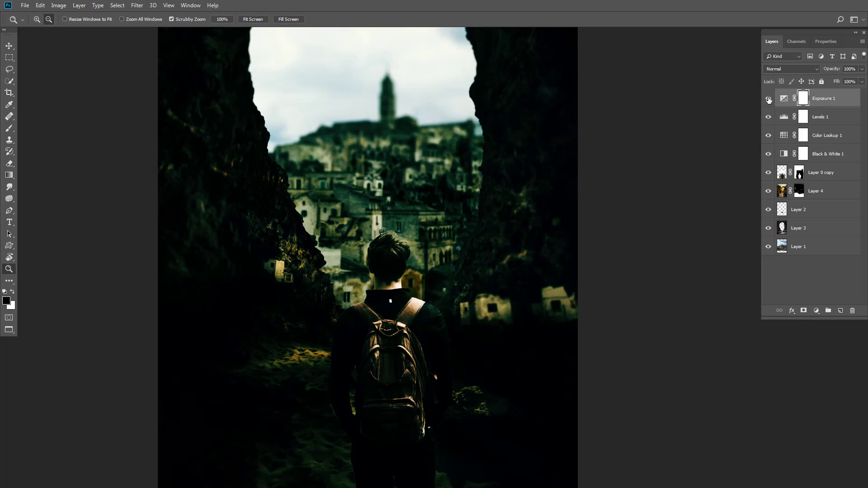
pyautogui.click(769, 99)
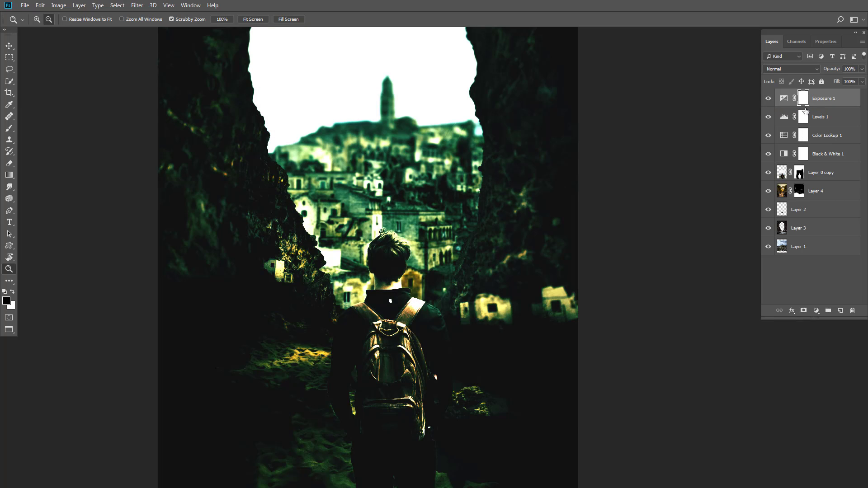
# Try the Multiply blend mode on the Exposure 1 layer and return it to Normal
pyautogui.click(790, 69)
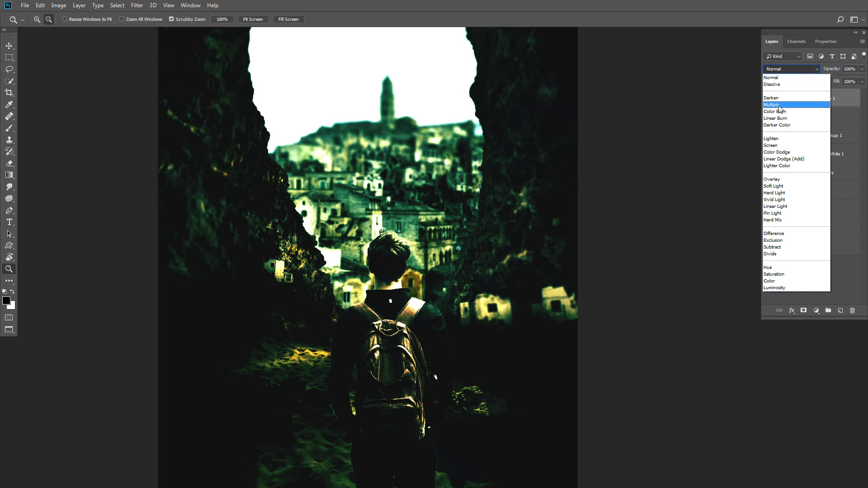
pyautogui.click(785, 103)
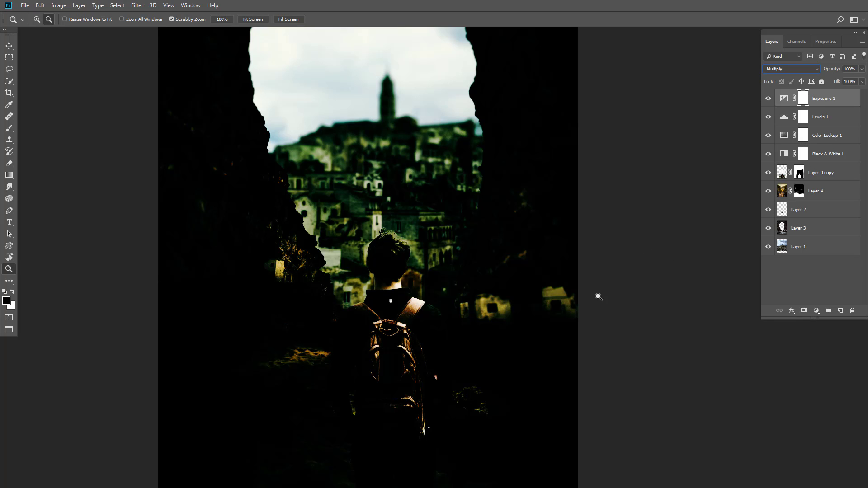
pyautogui.click(791, 69)
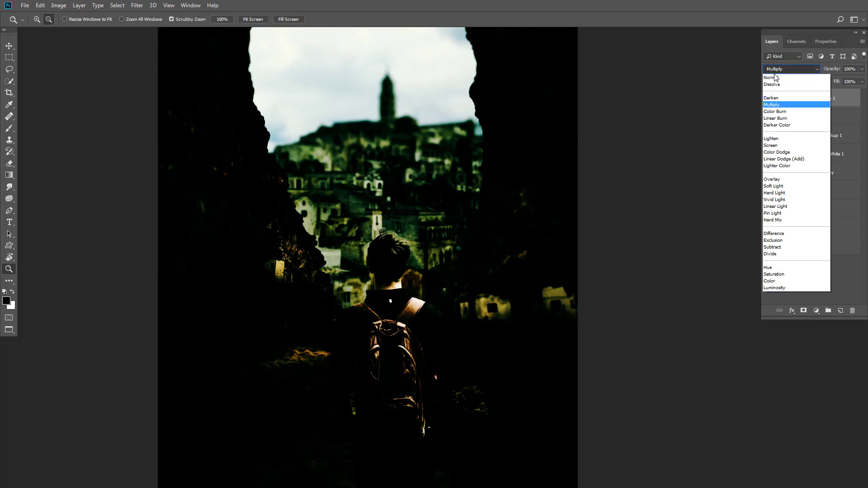
pyautogui.click(787, 76)
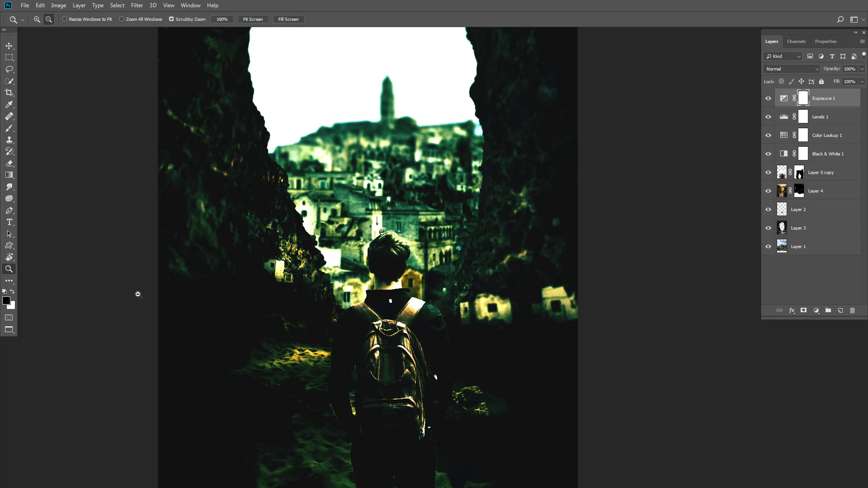
# Invert the Exposure 1 mask and paint white at 50% brush opacity over the sandy path beside the backpacker
pyautogui.hotkey('ctrl', 'i')
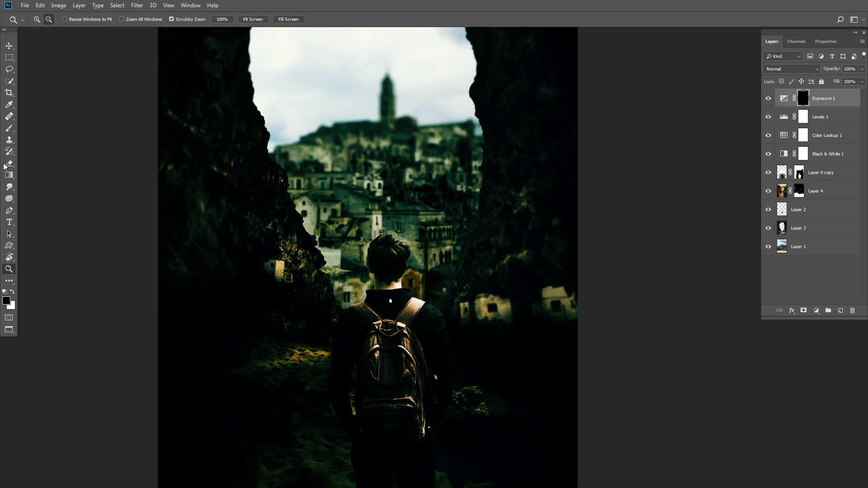
pyautogui.click(10, 128)
pyautogui.click(12, 292)
pyautogui.click(190, 19)
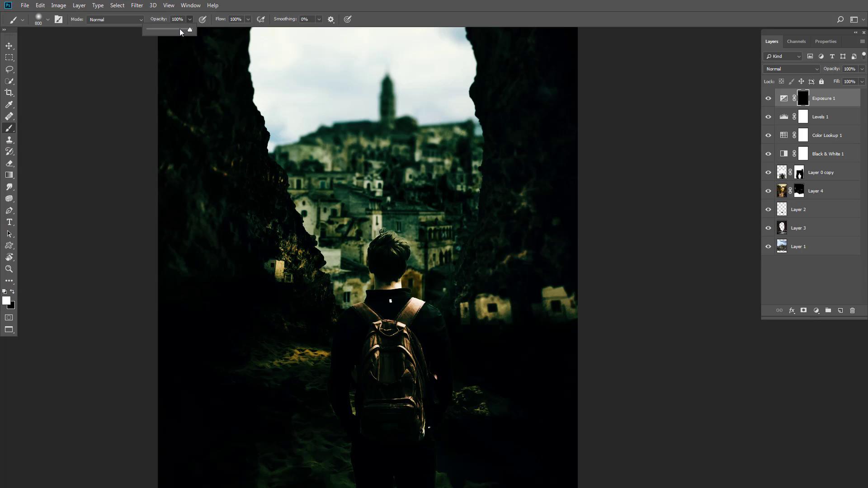
pyautogui.moveTo(180, 31); pyautogui.dragTo(169, 30)
pyautogui.moveTo(253, 344)
pyautogui.mouseDown()
pyautogui.moveTo(271, 362)
pyautogui.moveTo(285, 358)
pyautogui.moveTo(289, 381)
pyautogui.moveTo(296, 371)
pyautogui.moveTo(344, 424)
pyautogui.mouseUp()
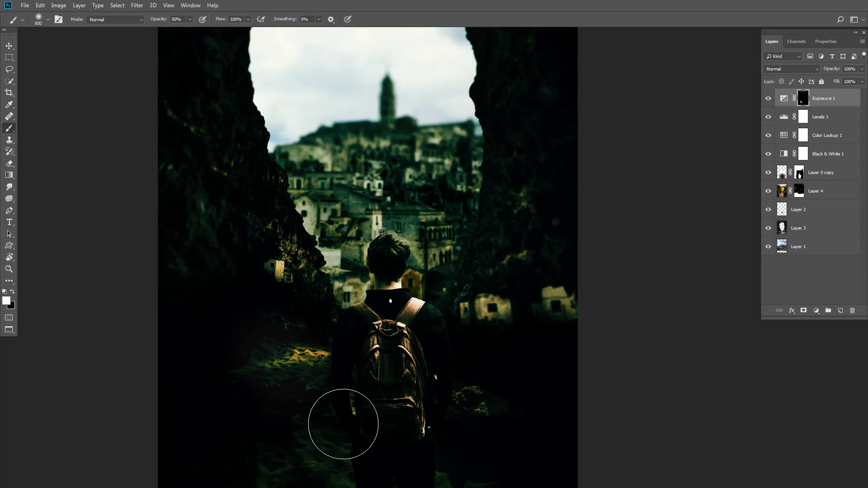
# Lower the brush opacity to 36% and paint white on the Exposure 1 mask over the houses, ground and town, finishing with black as foreground color
pyautogui.rightClick(329, 328)
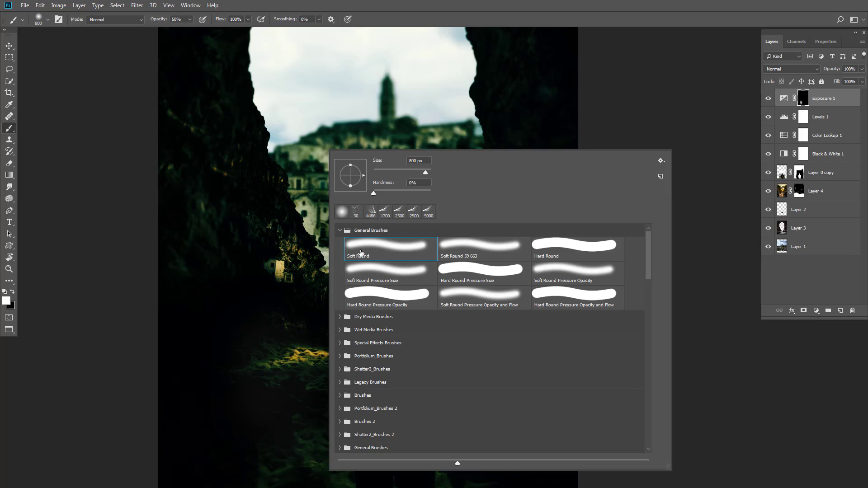
pyautogui.click(190, 19)
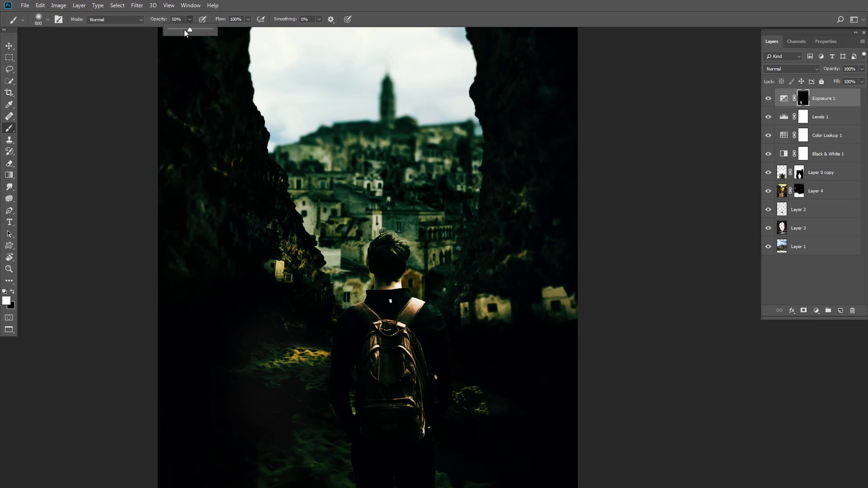
pyautogui.moveTo(185, 33); pyautogui.dragTo(184, 30)
pyautogui.moveTo(488, 291); pyautogui.dragTo(563, 301)
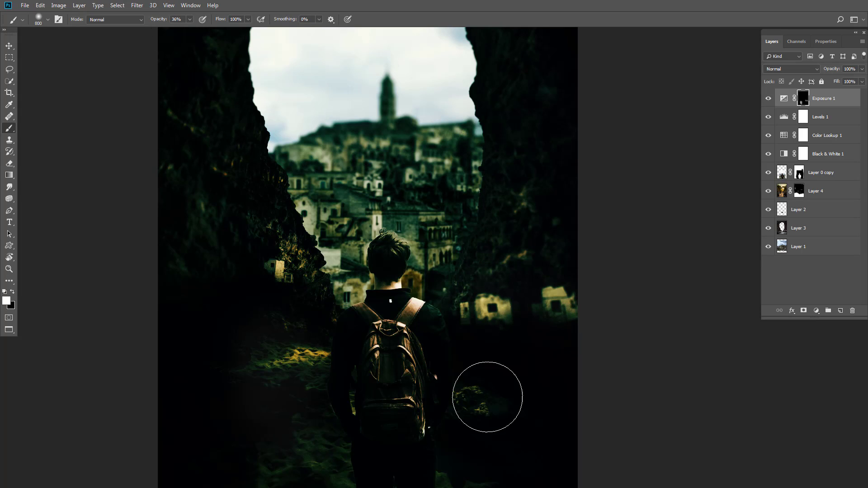
pyautogui.moveTo(487, 397)
pyautogui.mouseDown()
pyautogui.moveTo(524, 435)
pyautogui.moveTo(553, 441)
pyautogui.mouseUp()
pyautogui.moveTo(263, 394)
pyautogui.mouseDown()
pyautogui.moveTo(247, 373)
pyautogui.moveTo(206, 398)
pyautogui.moveTo(277, 487)
pyautogui.moveTo(185, 291)
pyautogui.moveTo(255, 404)
pyautogui.moveTo(150, 456)
pyautogui.moveTo(163, 433)
pyautogui.moveTo(185, 487)
pyautogui.moveTo(164, 340)
pyautogui.mouseUp()
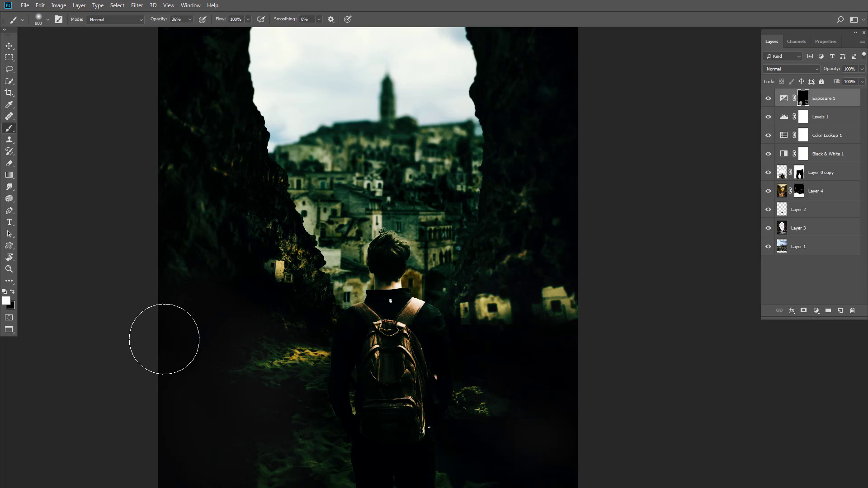
pyautogui.moveTo(316, 215)
pyautogui.mouseDown()
pyautogui.moveTo(335, 205)
pyautogui.moveTo(335, 130)
pyautogui.moveTo(385, 172)
pyautogui.moveTo(441, 181)
pyautogui.mouseUp()
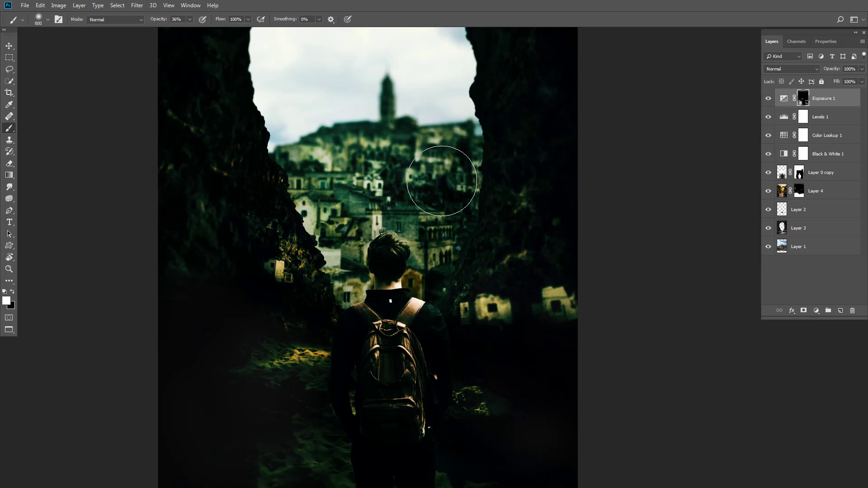
pyautogui.click(14, 292)
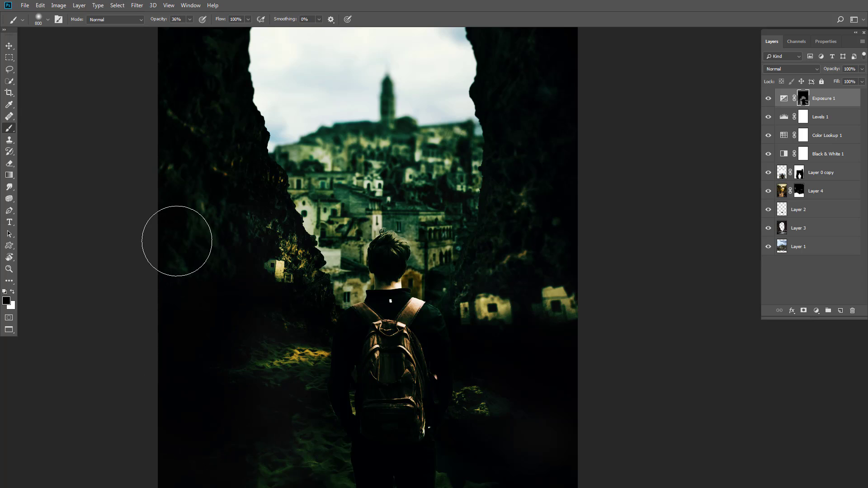
# Examine the whole composite at different zoom levels to judge the brightened areas
pyautogui.scroll(-7, 196, 299)
pyautogui.scroll(4, 204, 369)
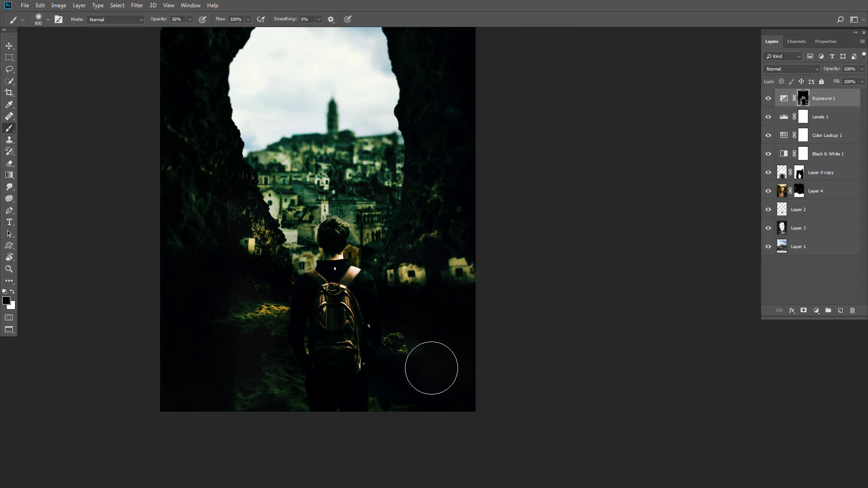
pyautogui.moveTo(399, 242); pyautogui.dragTo(407, 287)
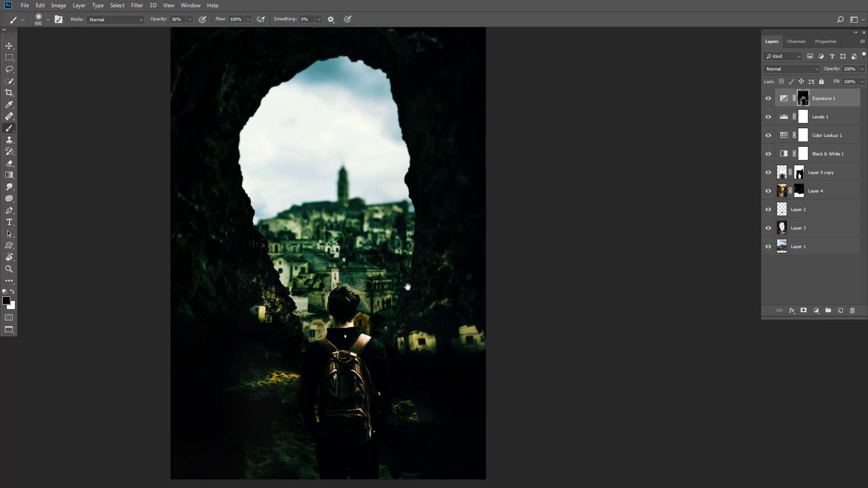
pyautogui.scroll(-3, 407, 287)
pyautogui.scroll(2, 409, 288)
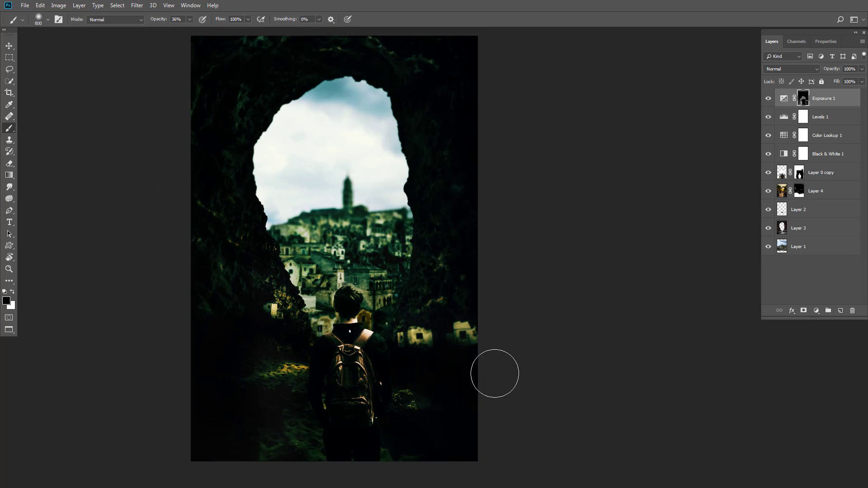
pyautogui.scroll(-1, 419, 345)
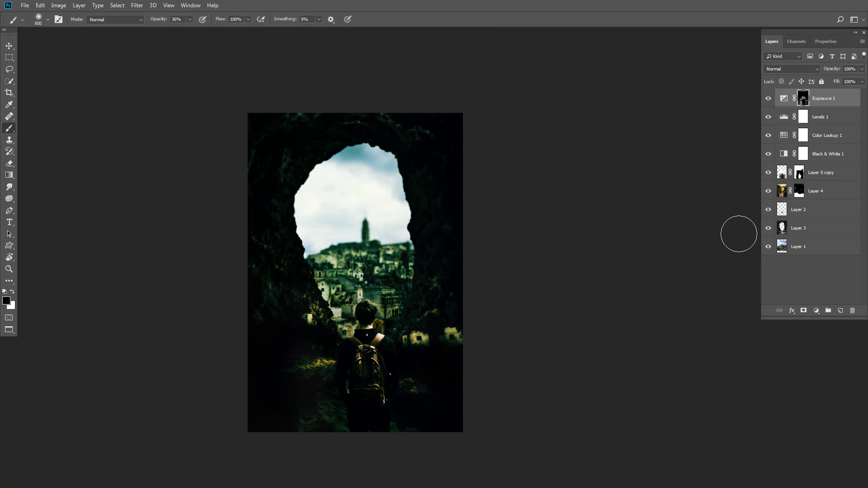
pyautogui.scroll(1, 373, 368)
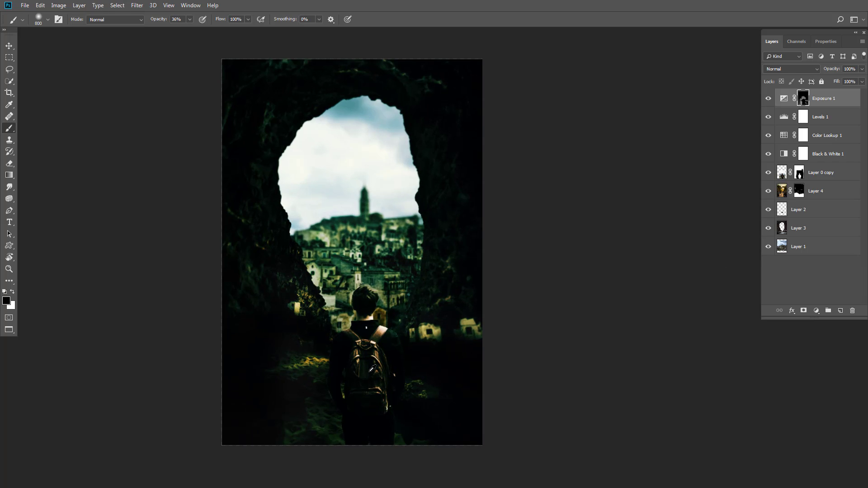